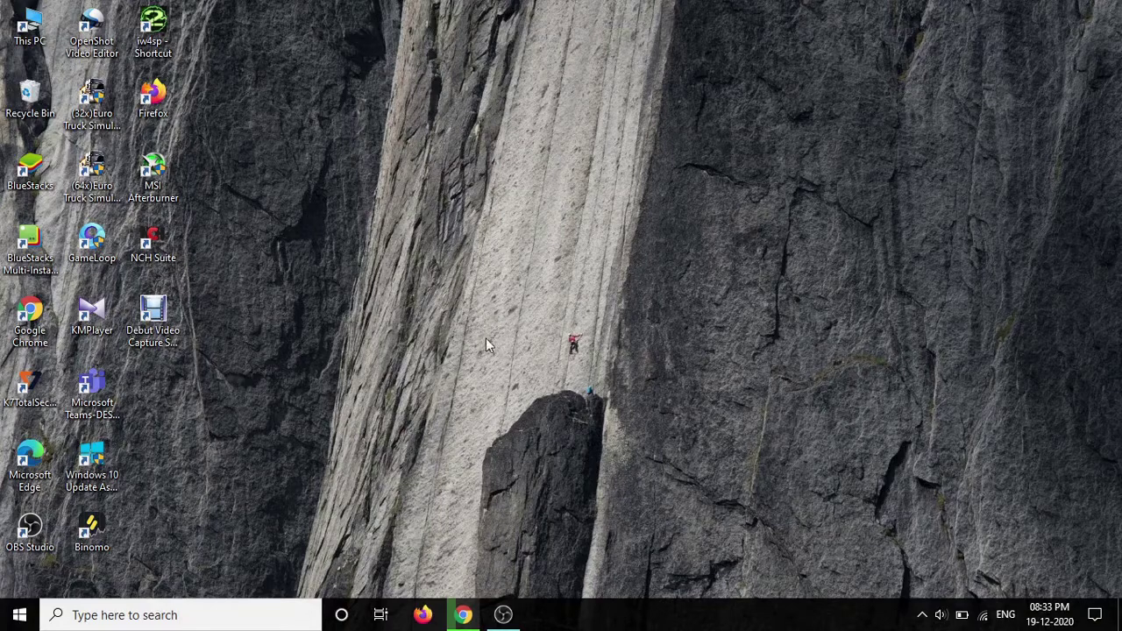
- Open Google Chrome and go to the OBS download page at obsproject.com/download
click(470, 619)
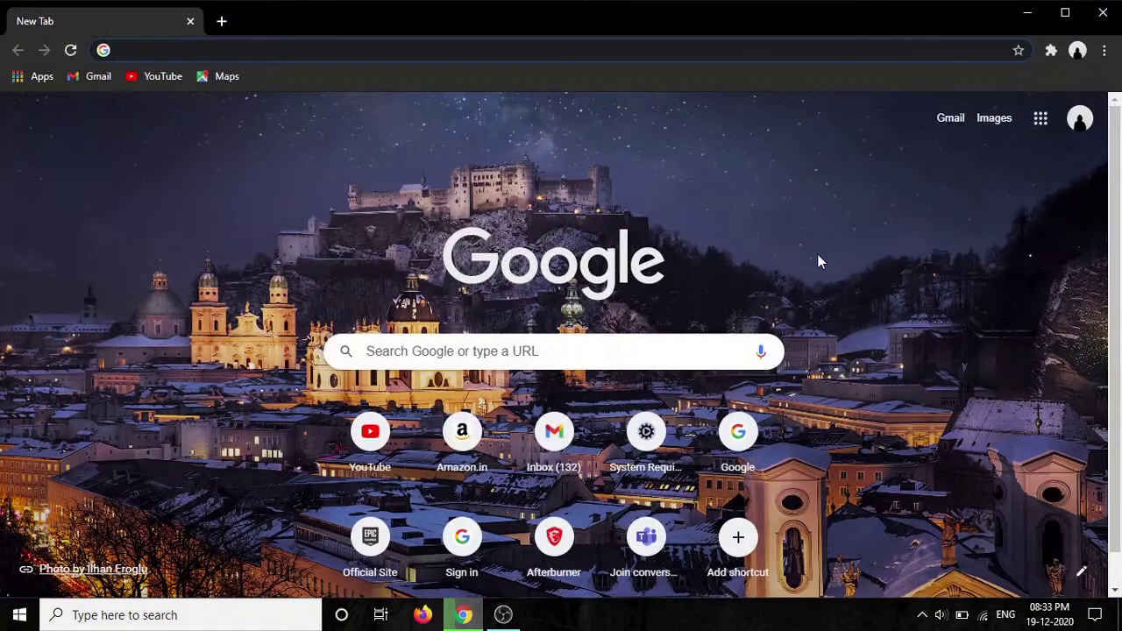
click(476, 348)
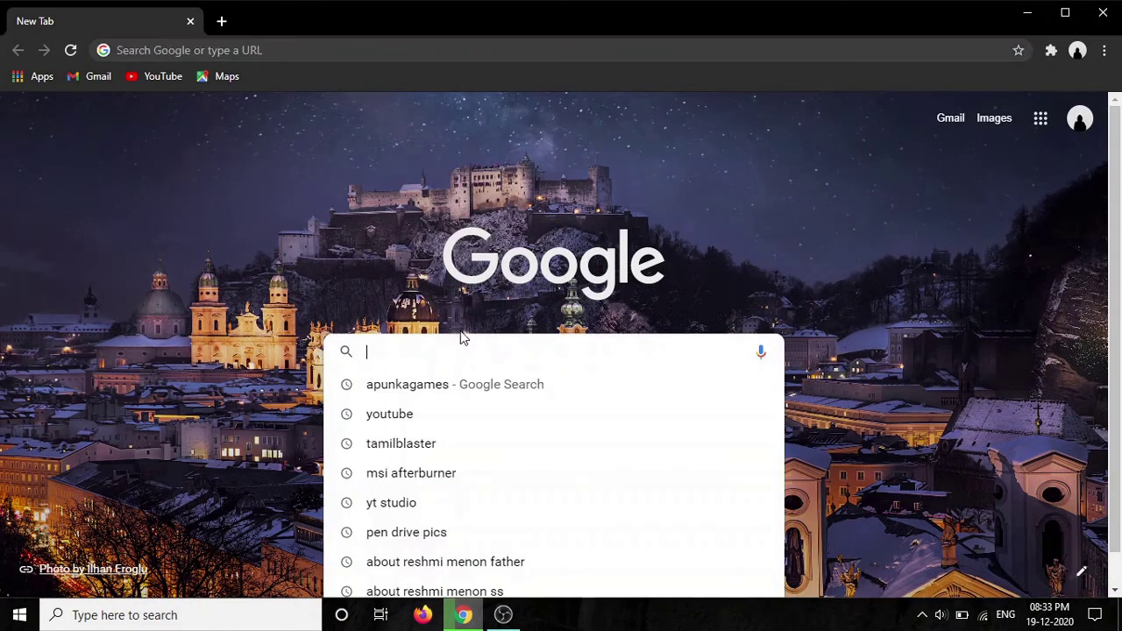
click(501, 351)
click(501, 351)
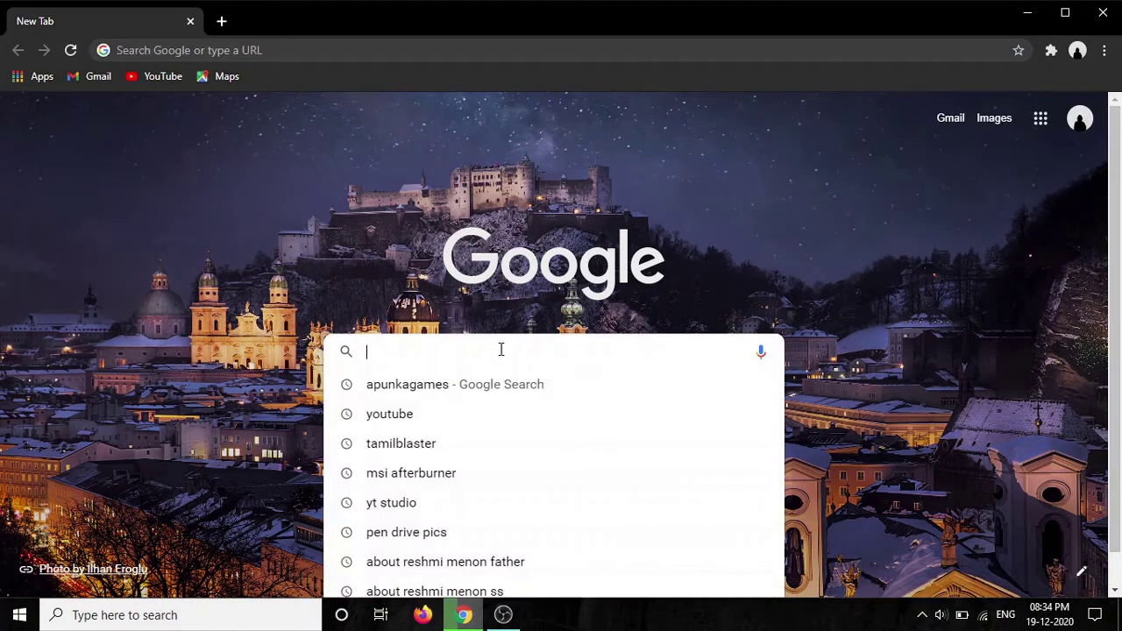
right_click(429, 353)
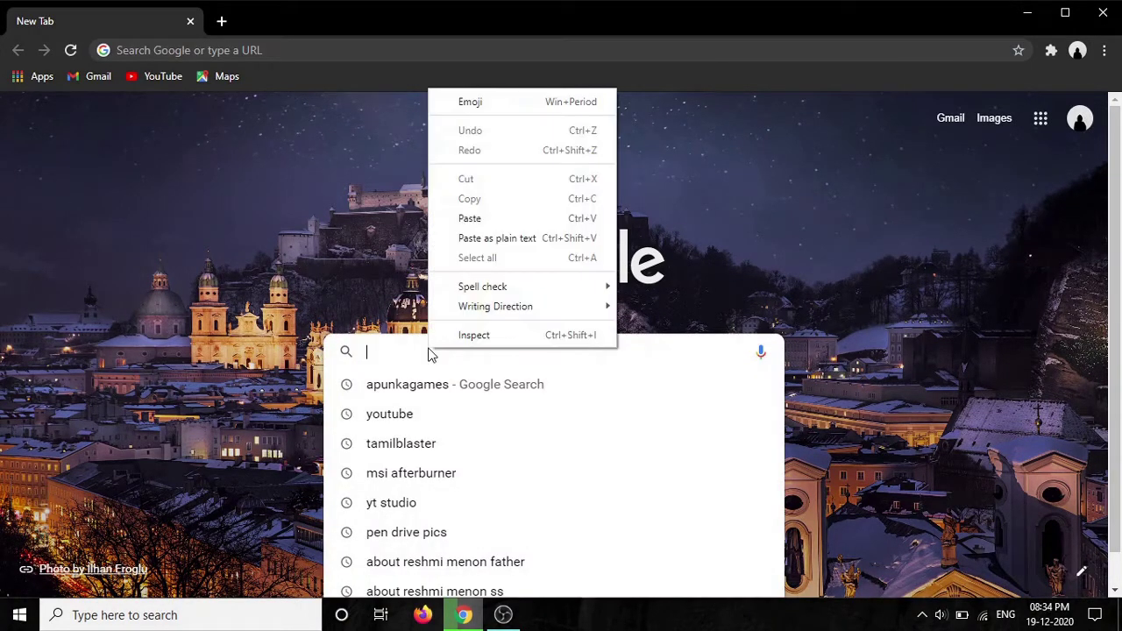
click(477, 218)
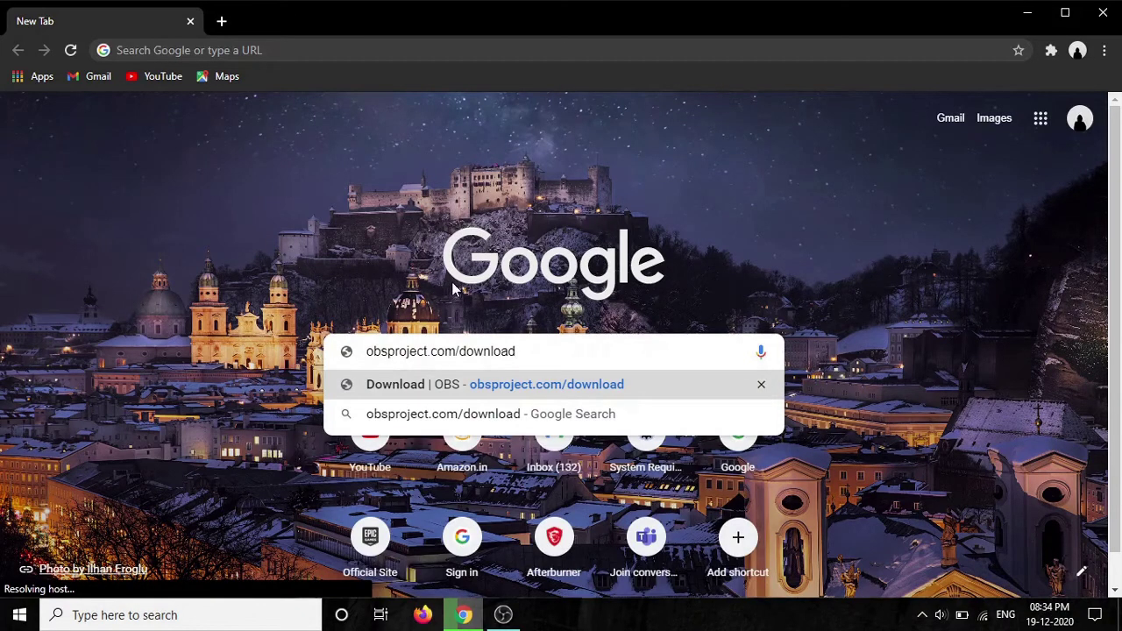
key(Return)
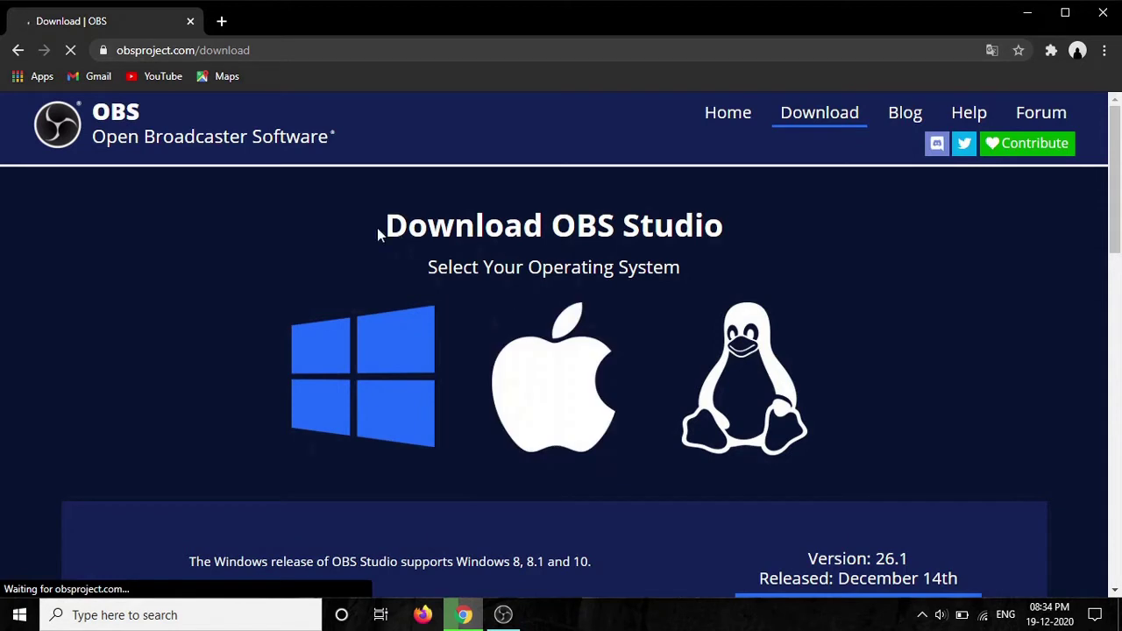
drag(386, 225, 736, 226)
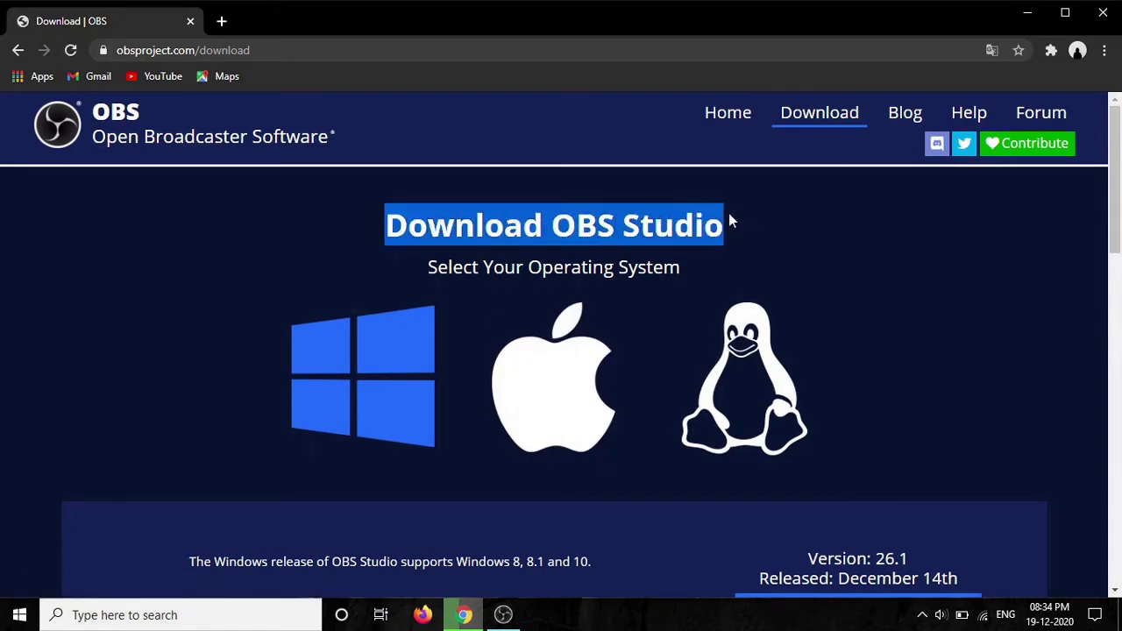
double_click(440, 267)
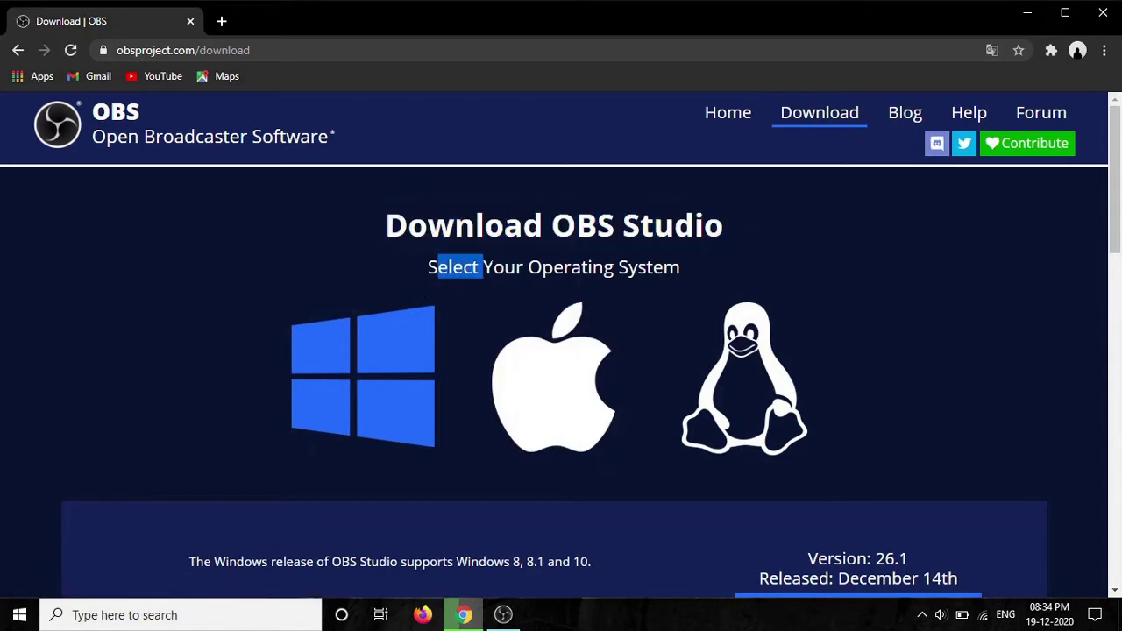
drag(482, 268, 680, 268)
click(709, 254)
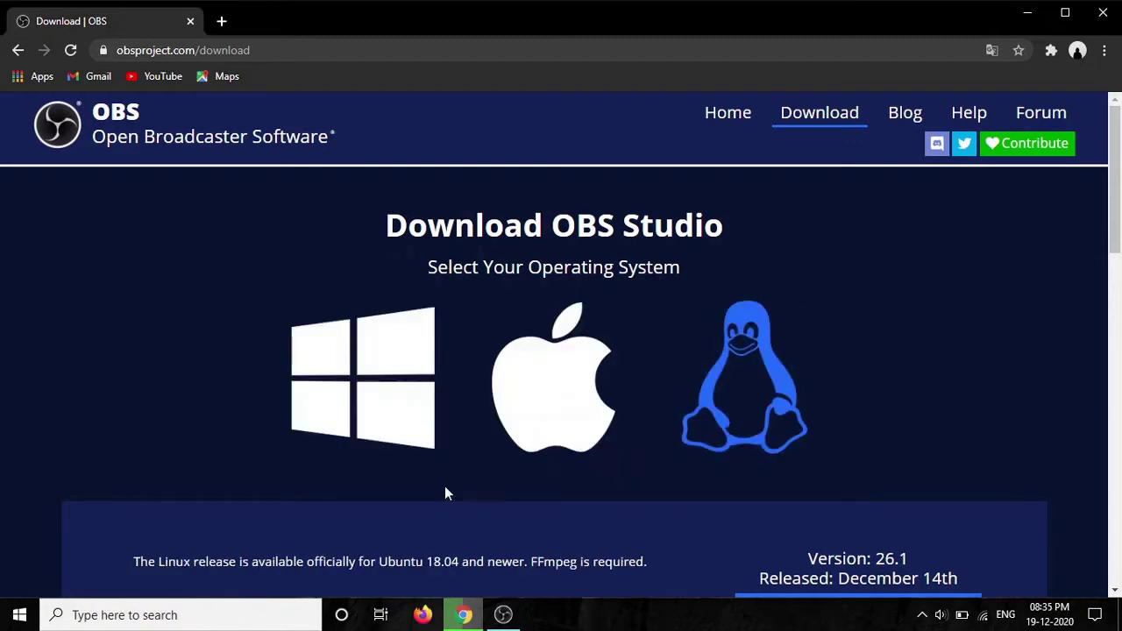
- Choose the Windows release of OBS Studio 26.1 and download its standard 64-bit installer
click(366, 350)
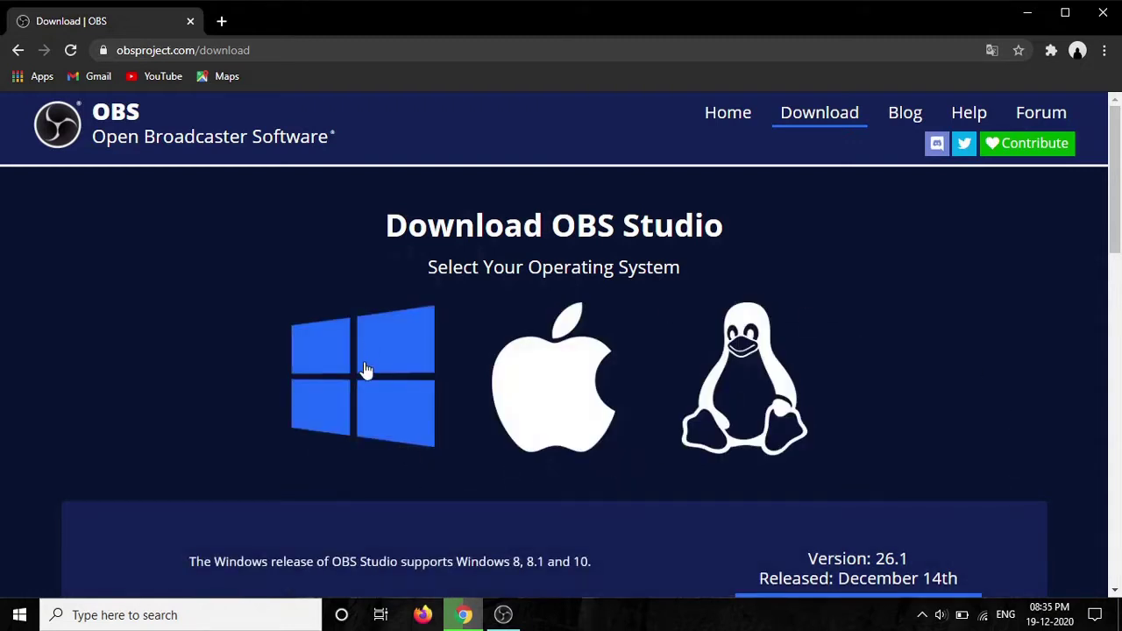
scroll(598, 491, down, 3)
scroll(664, 476, down, 1)
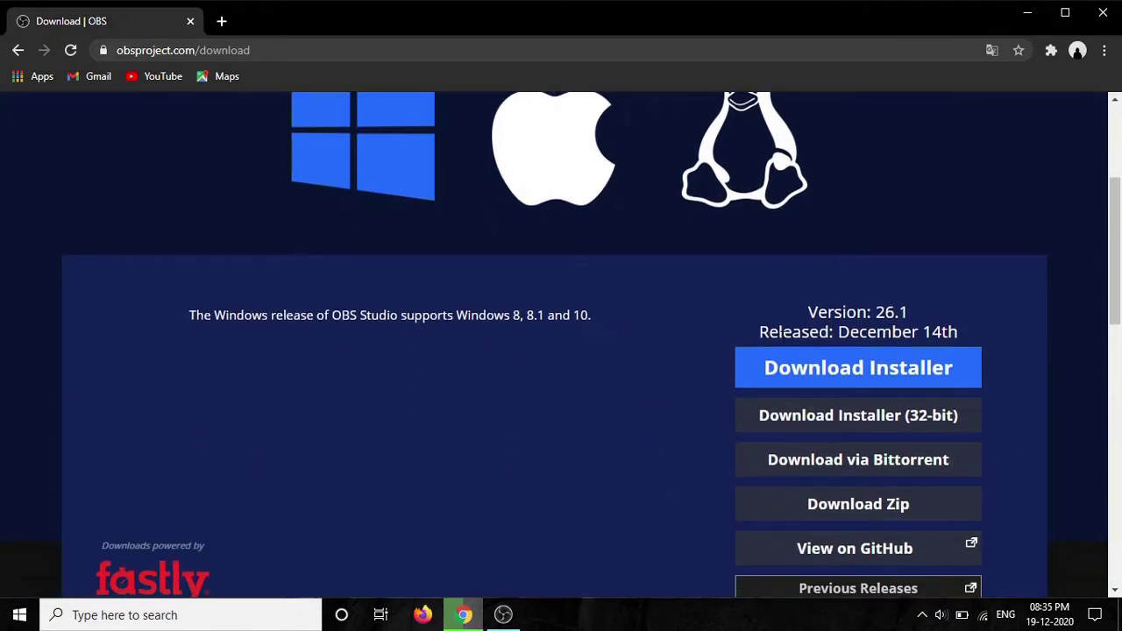
drag(876, 312, 913, 322)
click(933, 321)
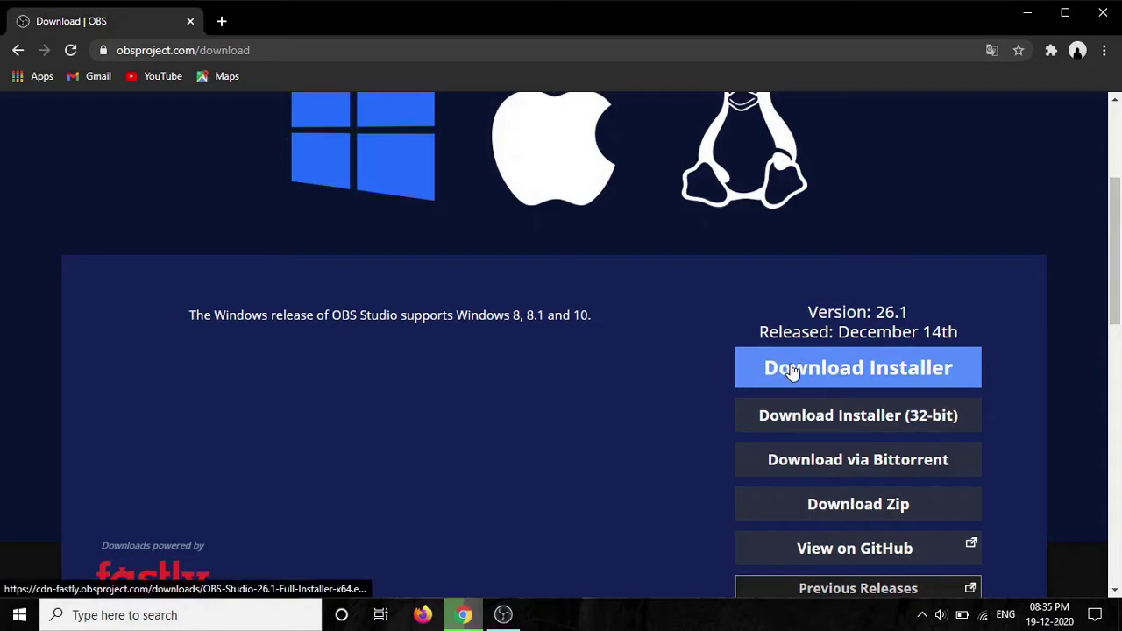
click(822, 366)
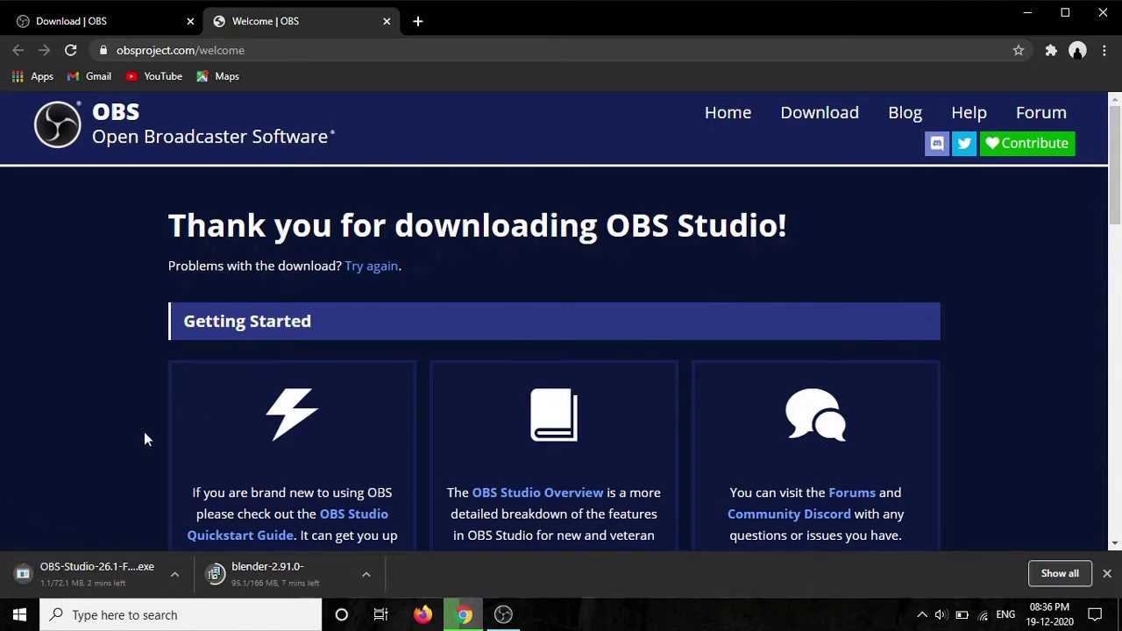
- Open the browser's downloads page and check the progress of the OBS Studio installer download
click(1103, 53)
key(Escape)
key(ctrl+j)
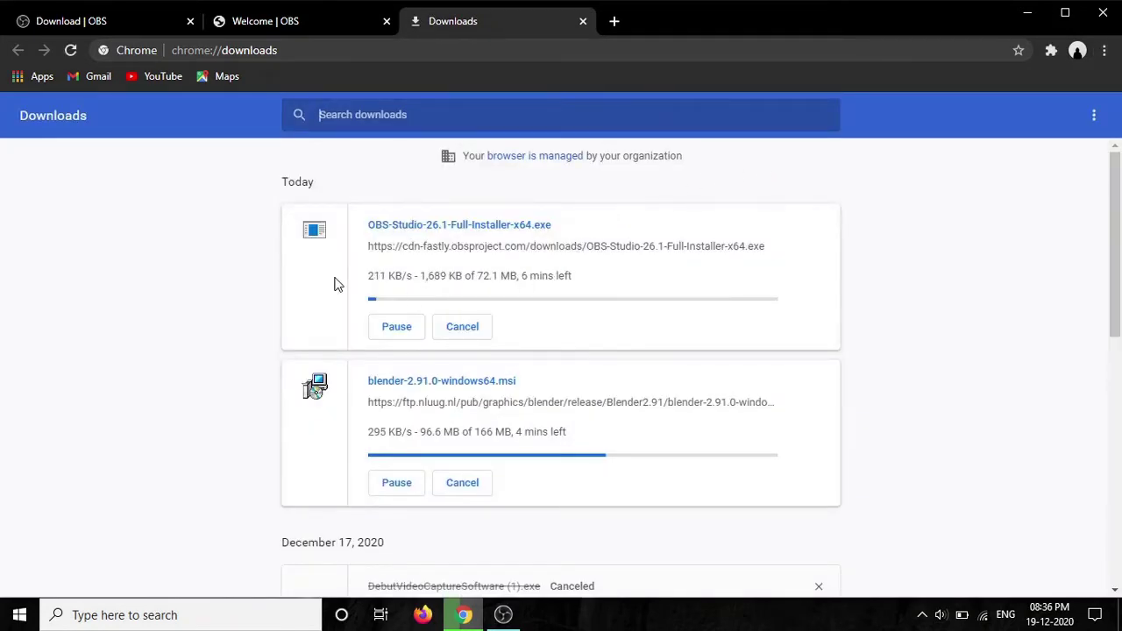
drag(367, 224, 559, 220)
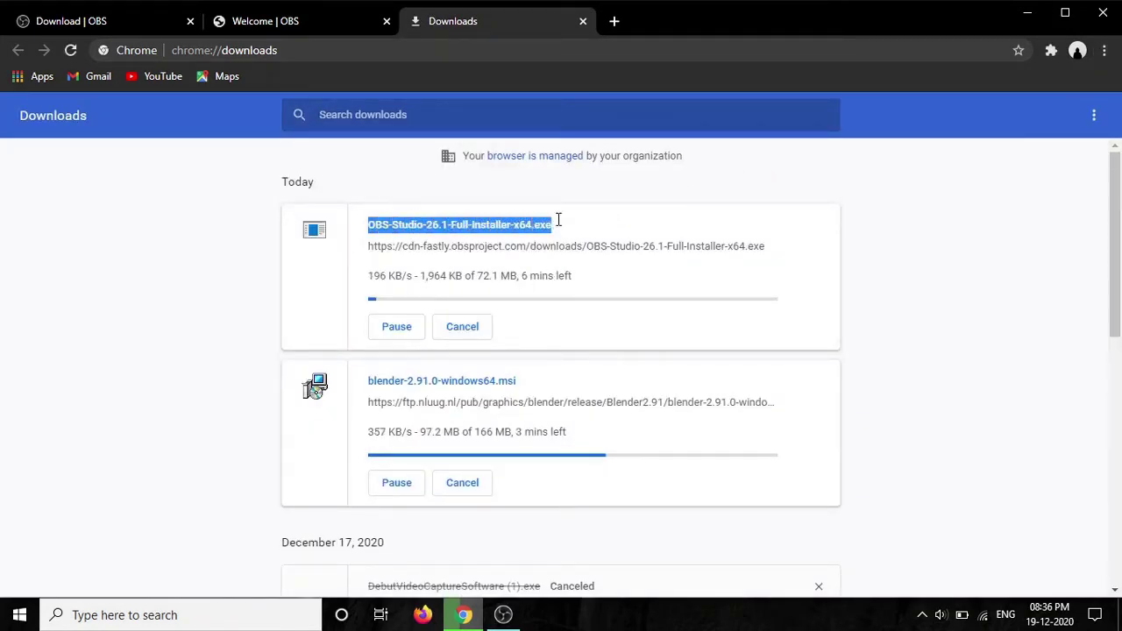
click(565, 222)
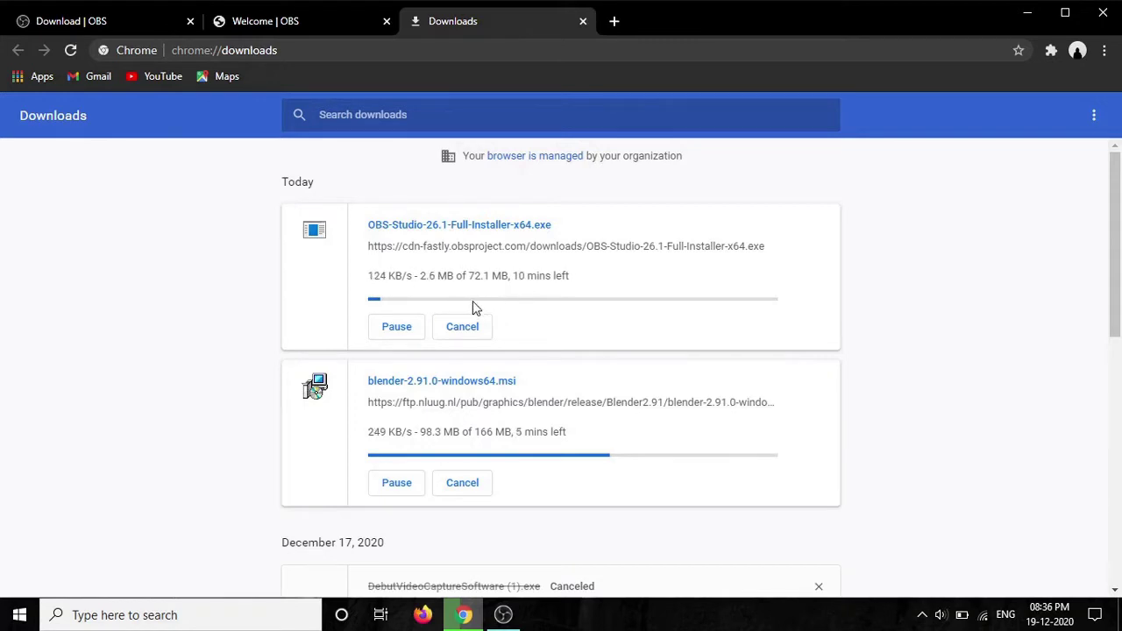
- Open the Downloads folder in a maximized File Explorer window and select the OBS-Studio-26.0.2-Full-Installer-x64 file
key(super+d)
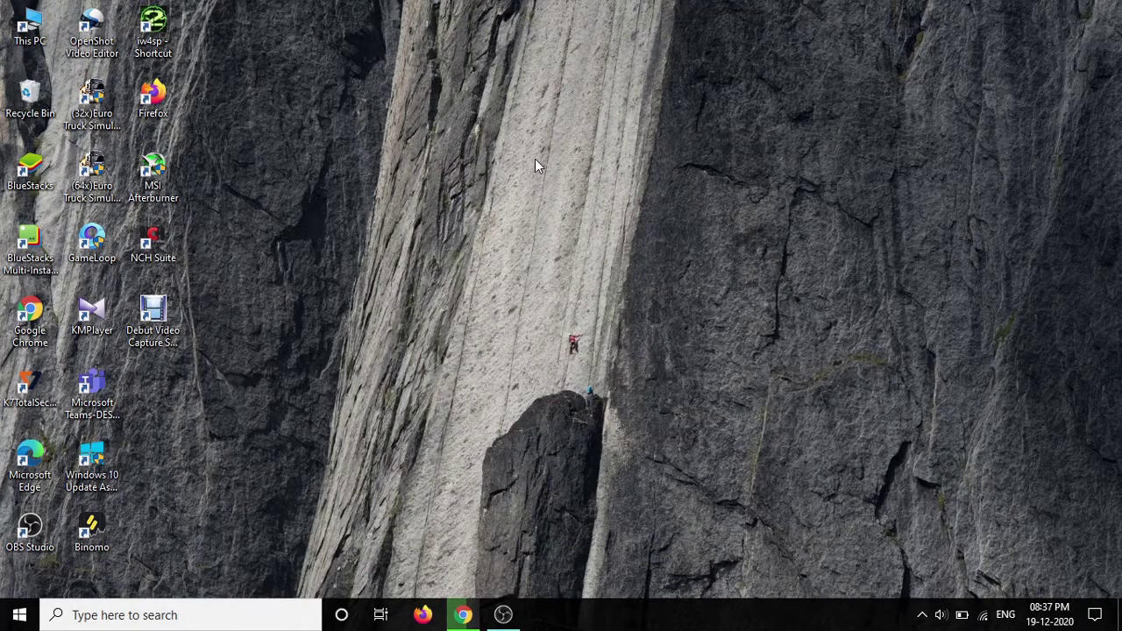
double_click(29, 26)
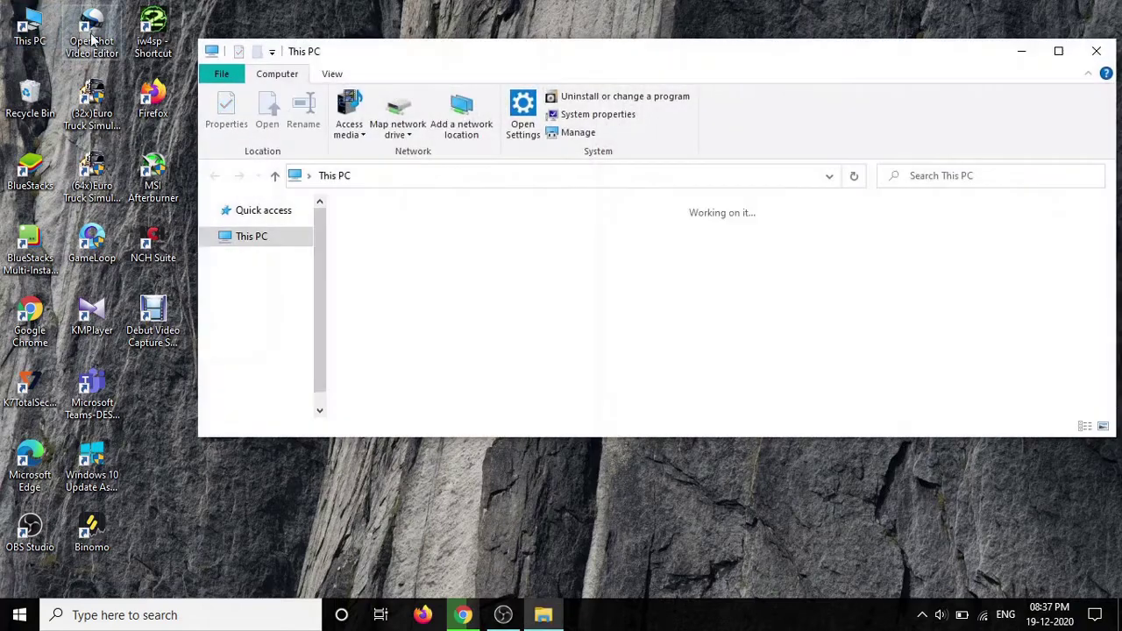
click(1058, 51)
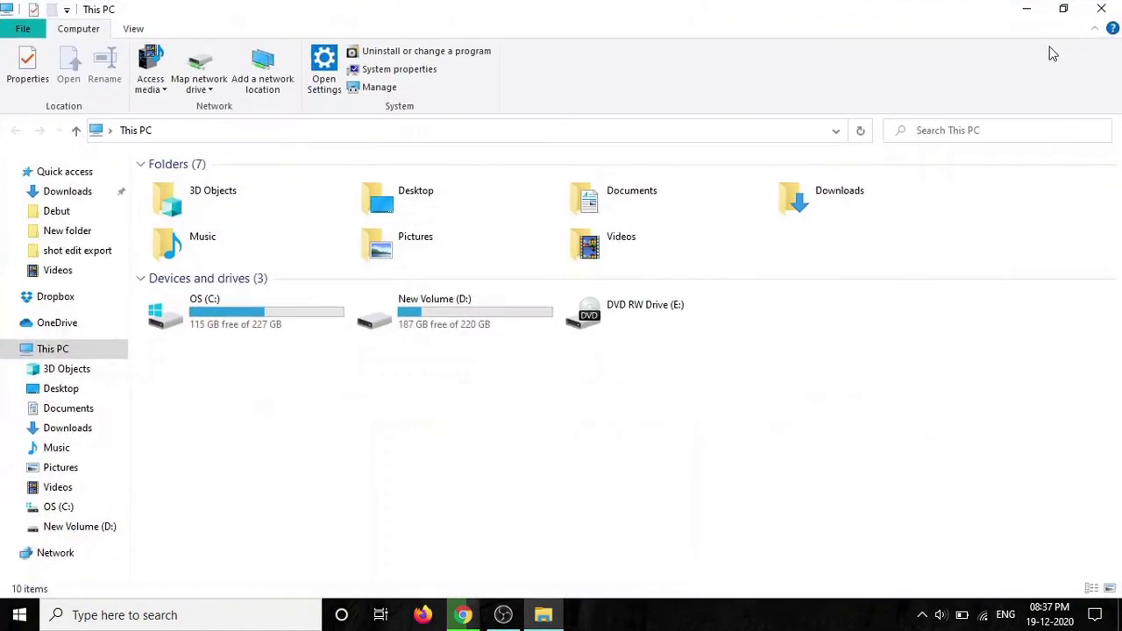
double_click(831, 200)
scroll(252, 336, down, 1)
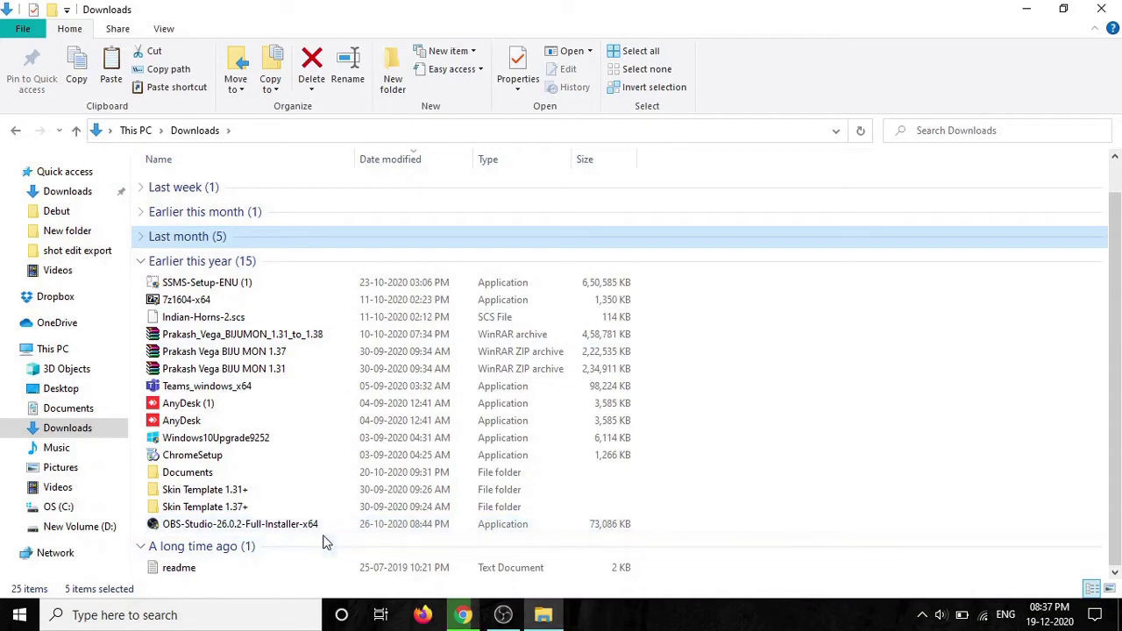
click(226, 525)
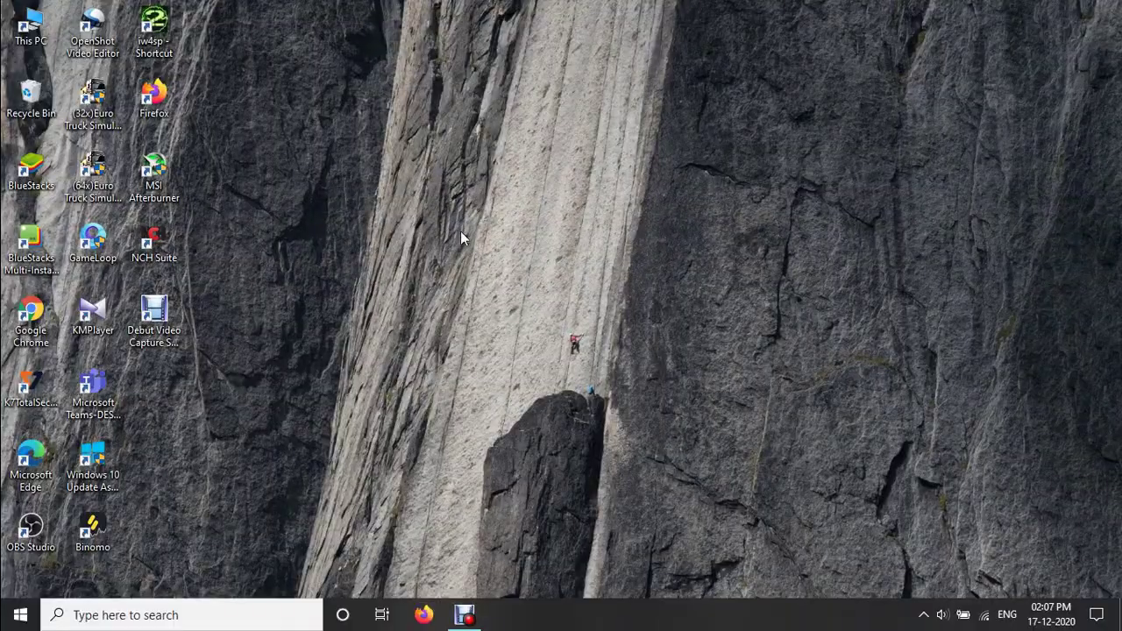
- Refresh the desktop and launch OBS Studio from its shortcut
right_click(460, 231)
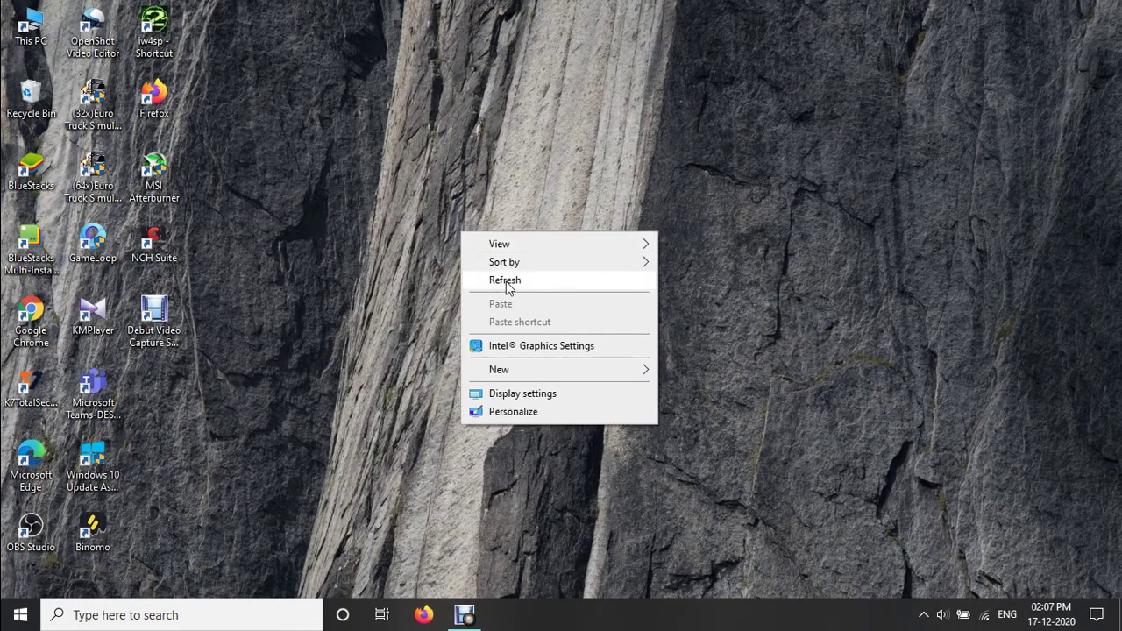
click(506, 281)
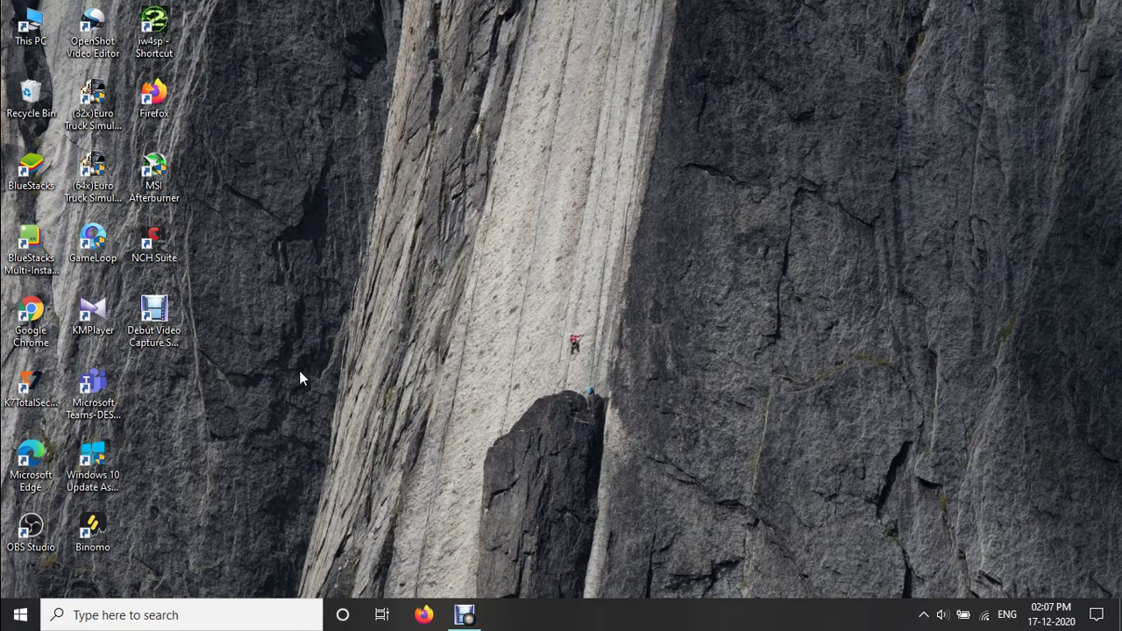
click(39, 523)
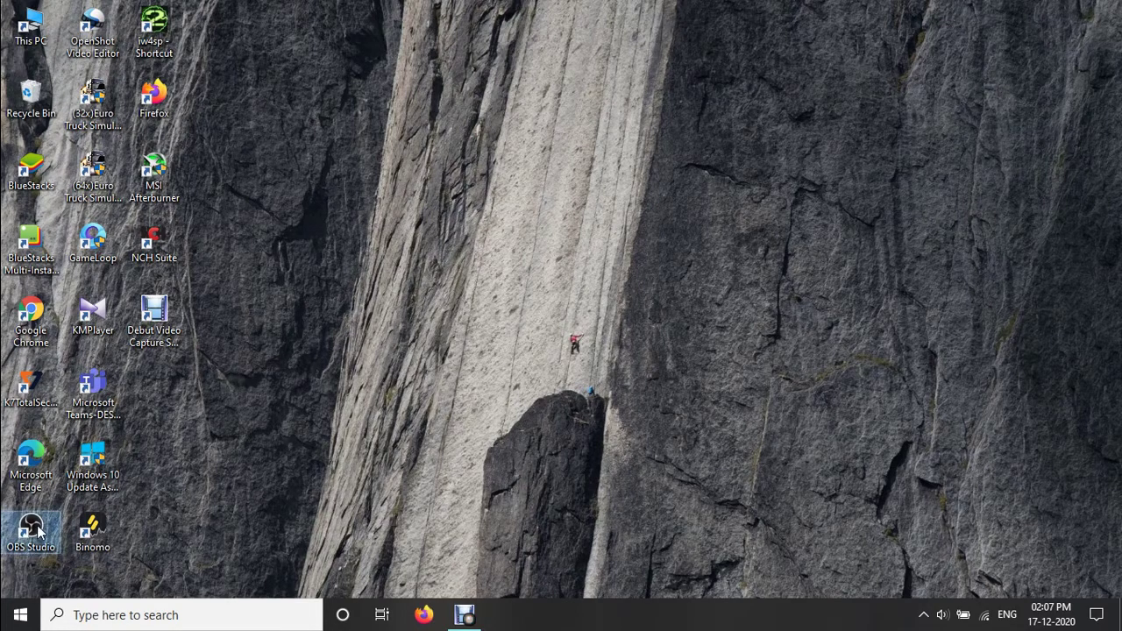
click(38, 523)
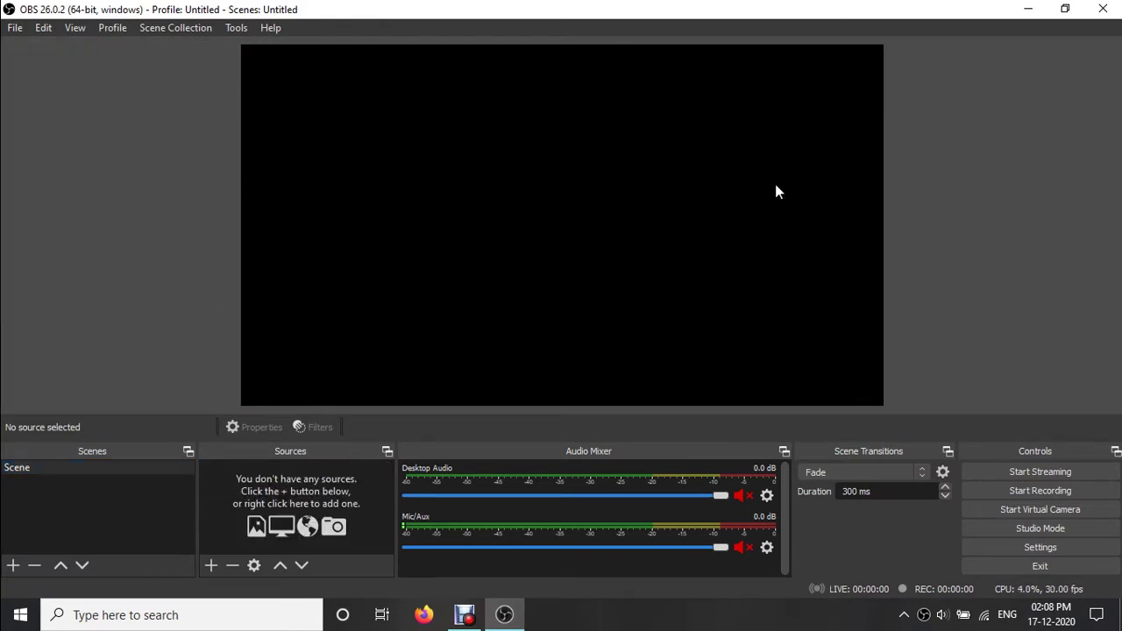
- Add a new visible Display Capture source for Display 1 with cursor capture enabled
click(210, 565)
click(258, 366)
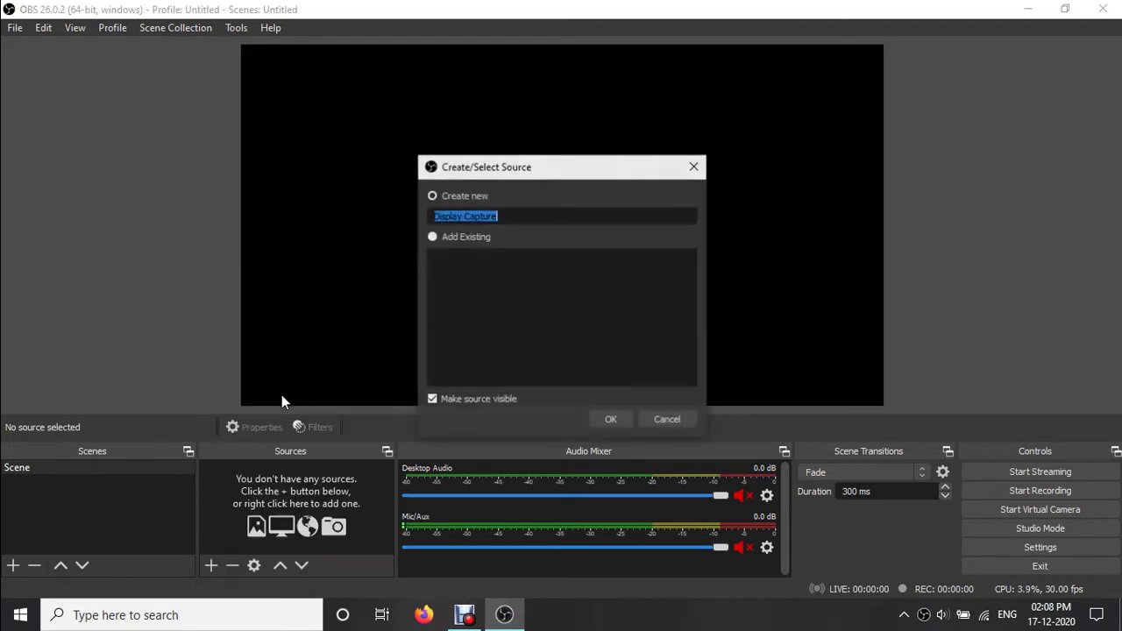
click(621, 414)
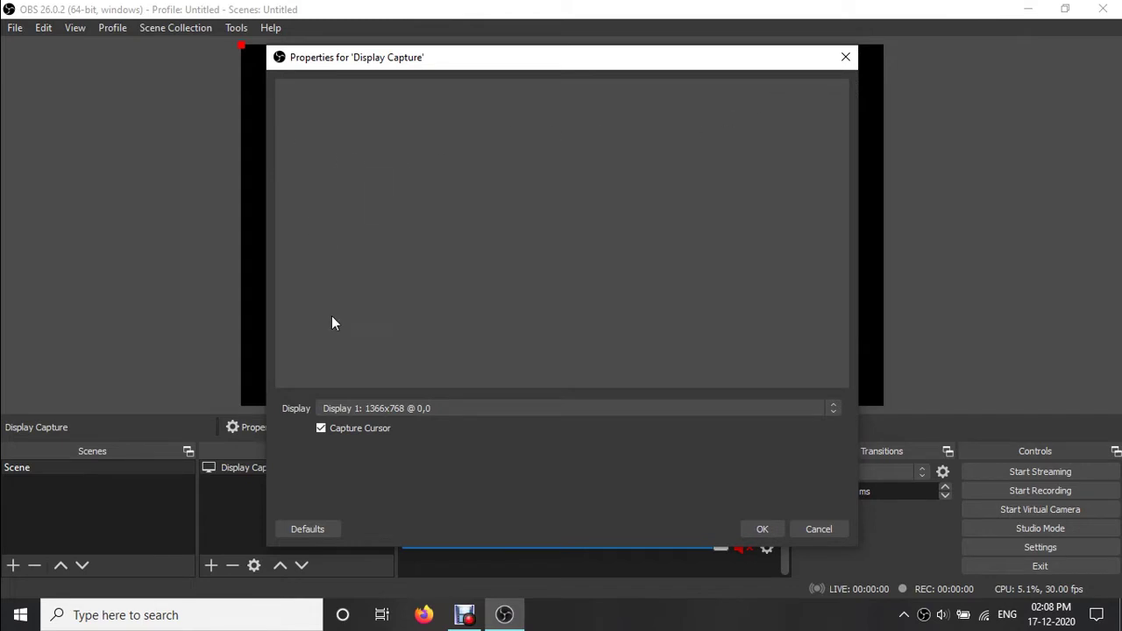
click(755, 529)
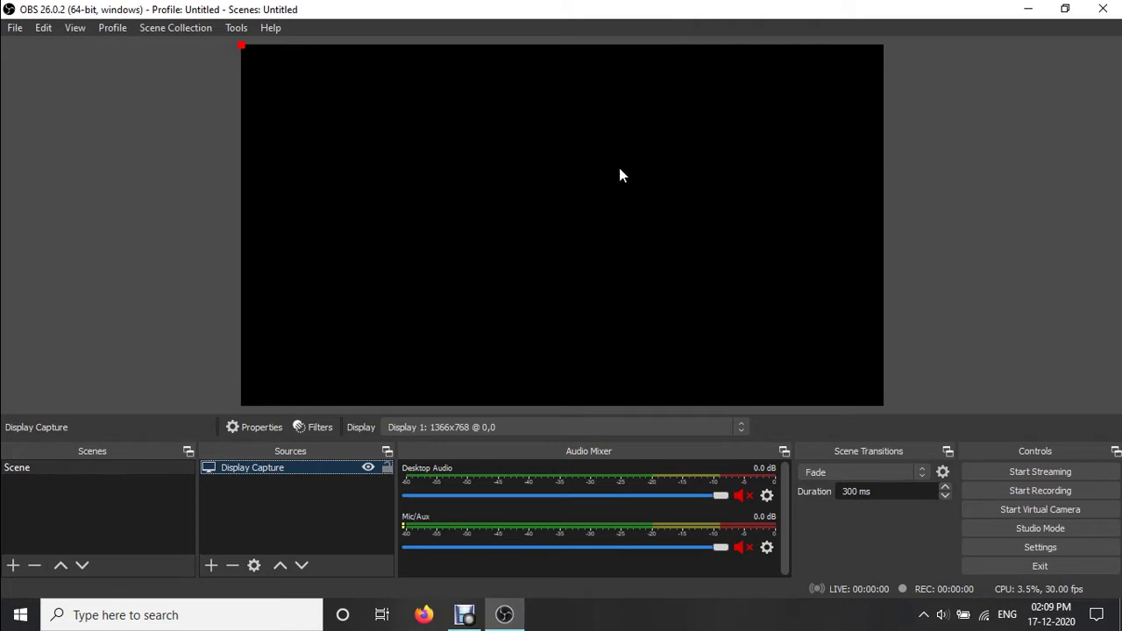
- Minimize OBS and open the Graphics settings page within the Windows display settings
click(1028, 8)
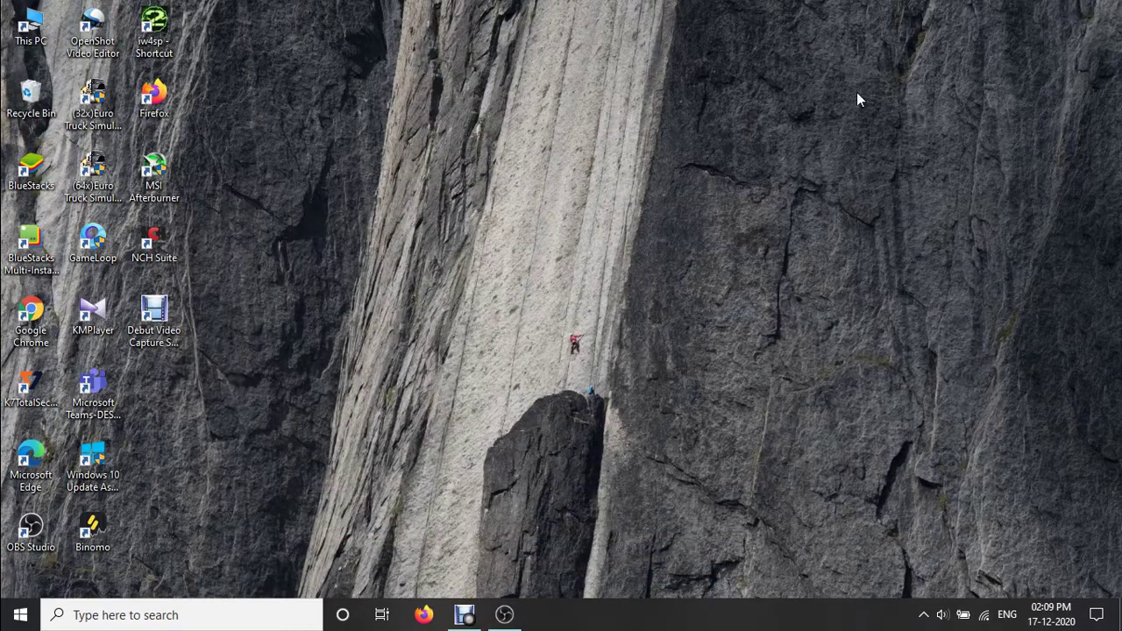
right_click(569, 208)
click(625, 253)
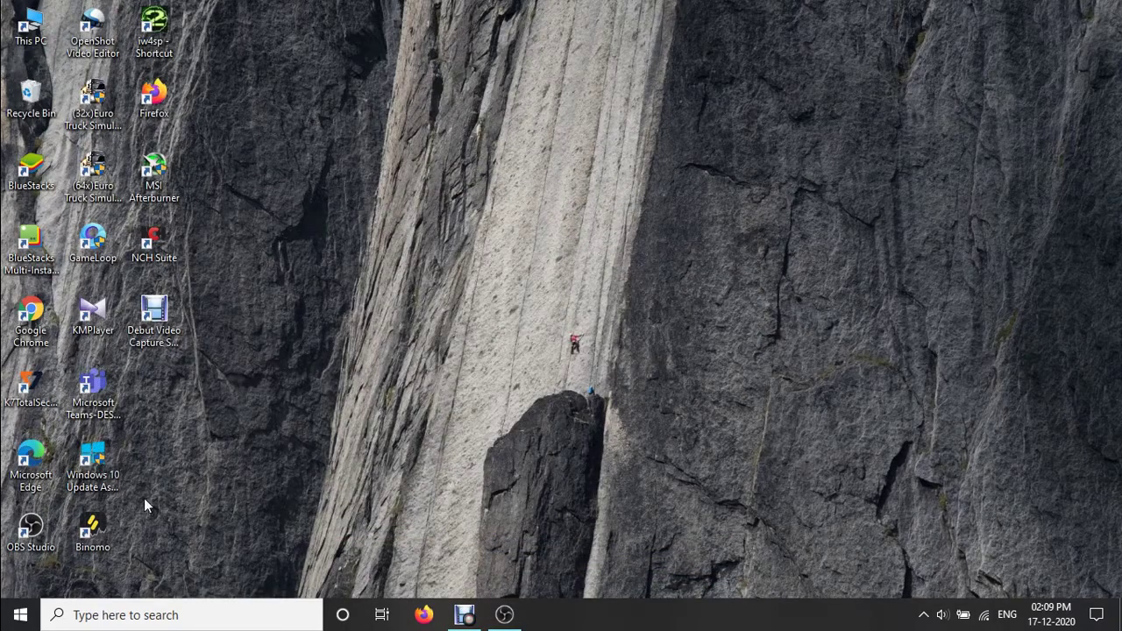
click(21, 619)
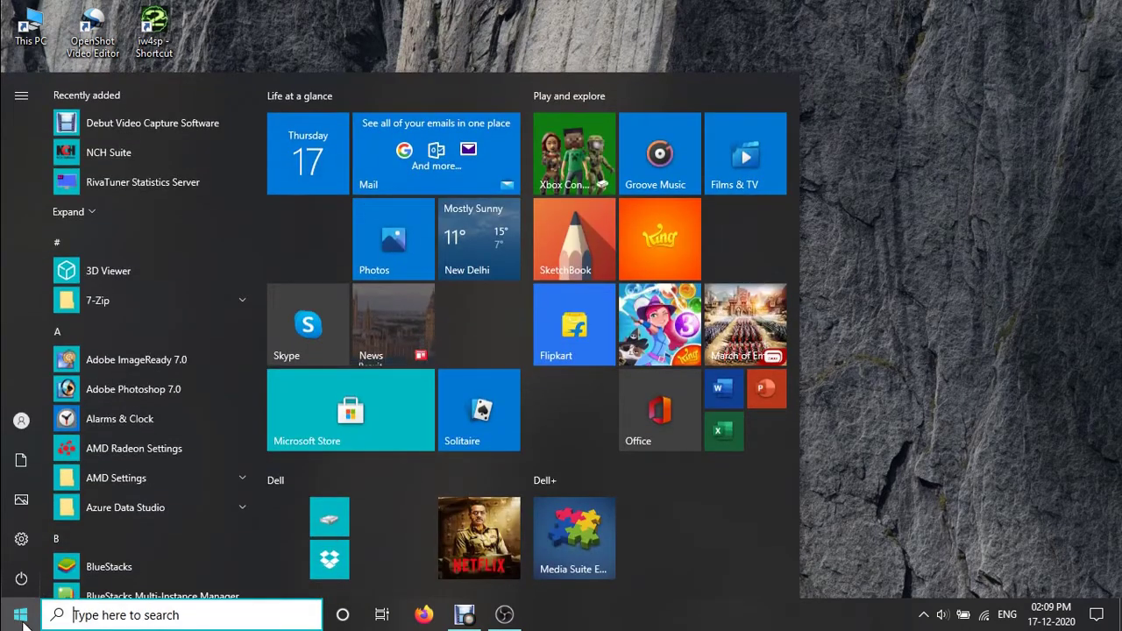
click(28, 538)
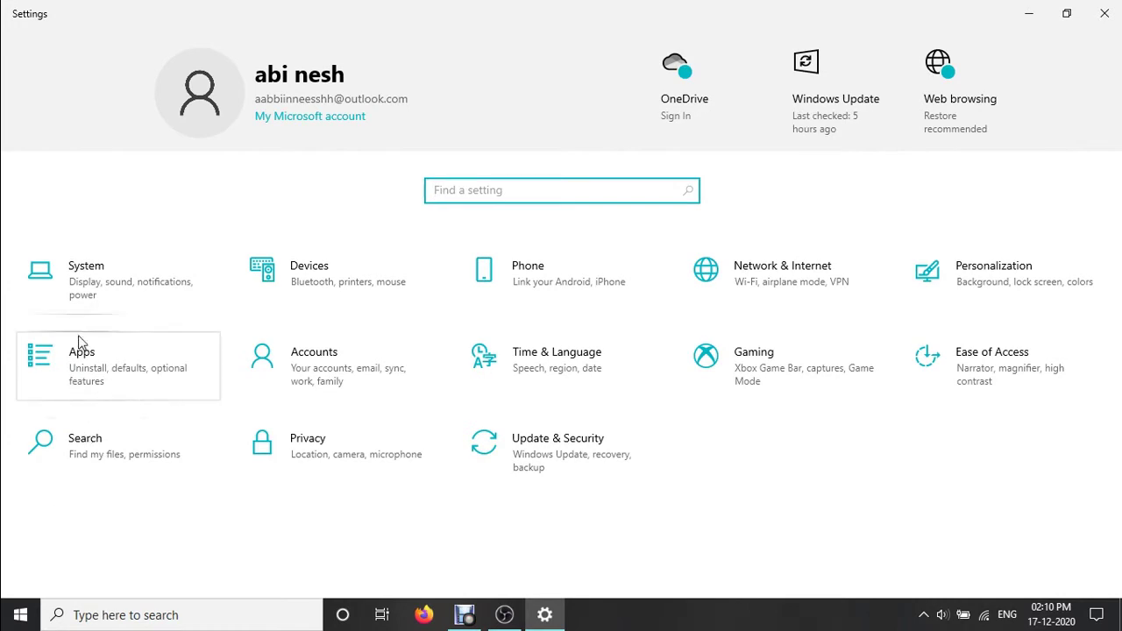
click(84, 298)
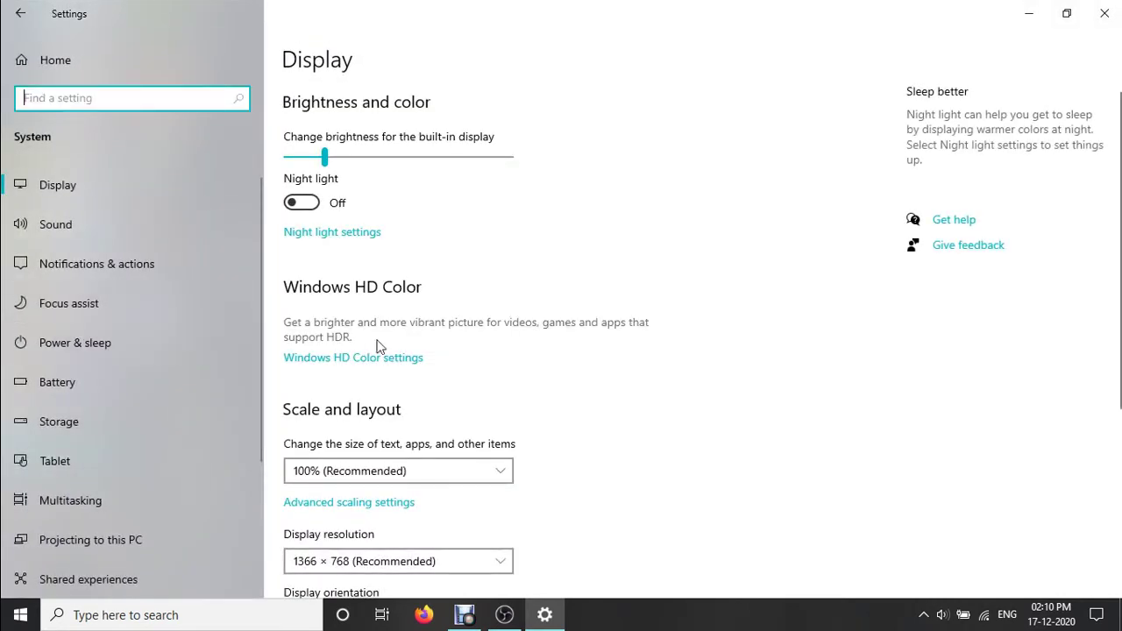
scroll(486, 356, down, 5)
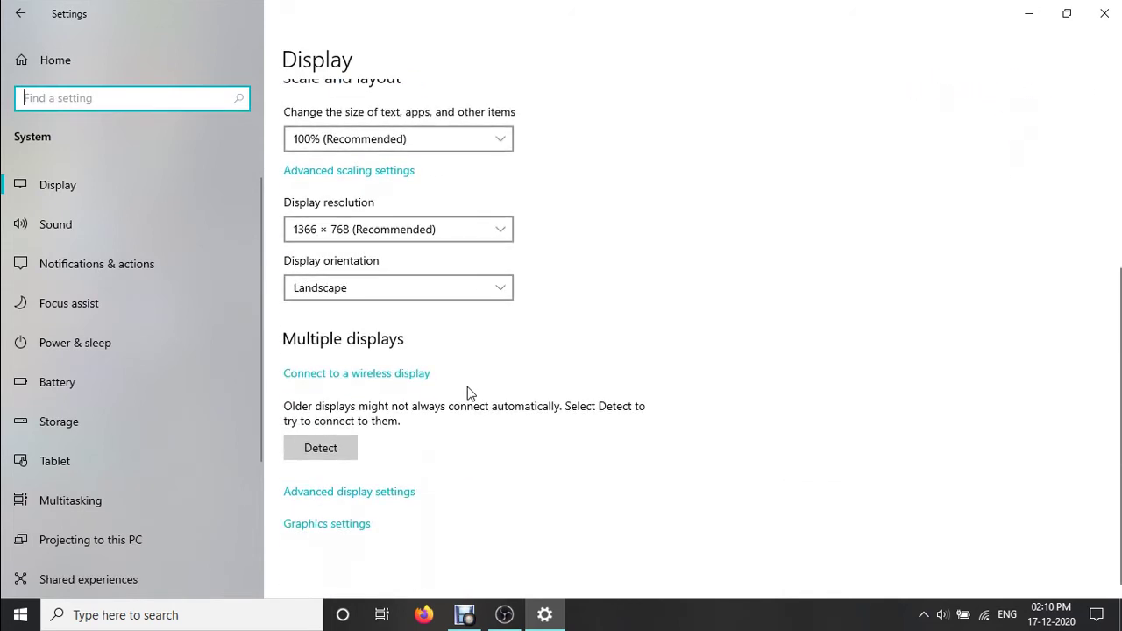
click(304, 524)
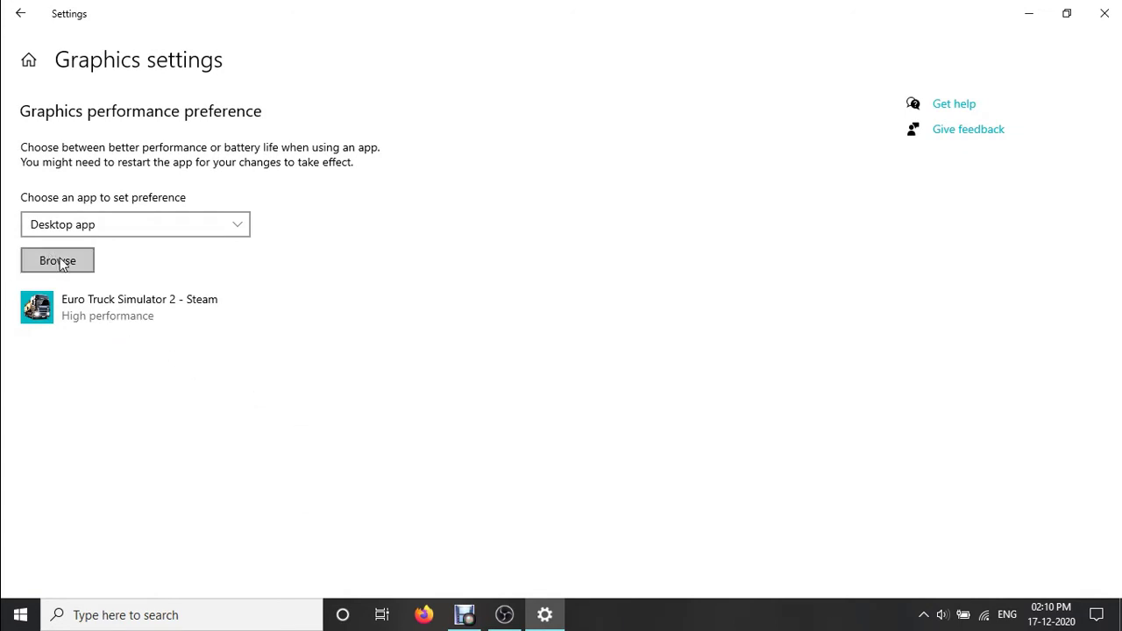
- Minimize Settings and open the file location of the OBS Studio desktop shortcut
click(1014, 16)
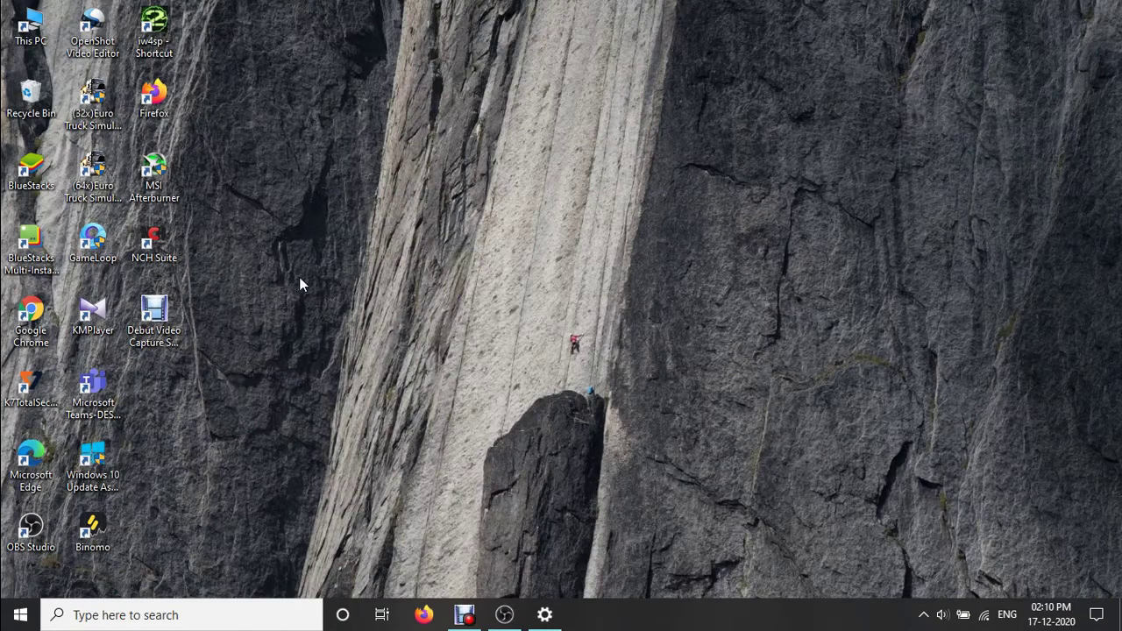
click(26, 528)
right_click(25, 532)
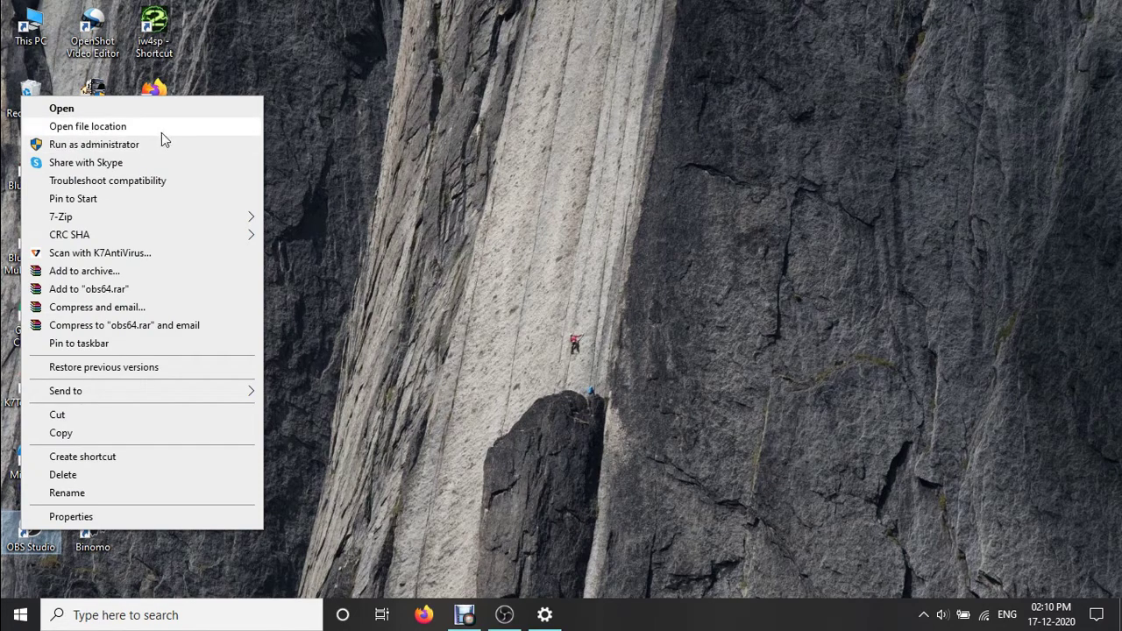
click(63, 129)
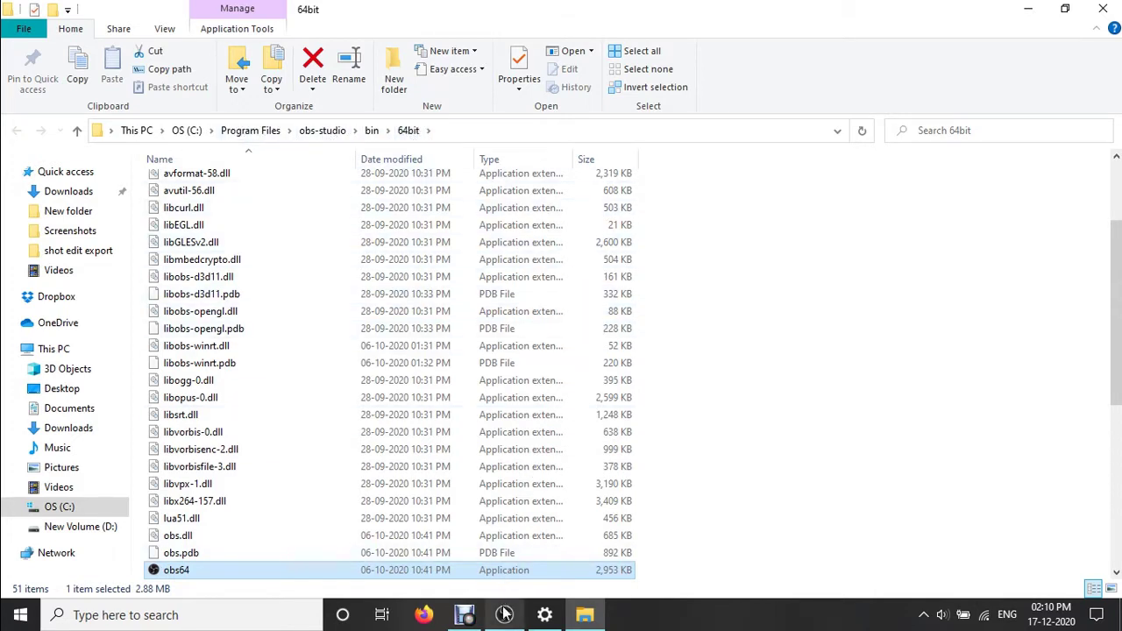
- Return to Graphics settings and add the desktop app obs64 from C:\Program Files\obs-studio\bin\64bit to the preference list
click(544, 615)
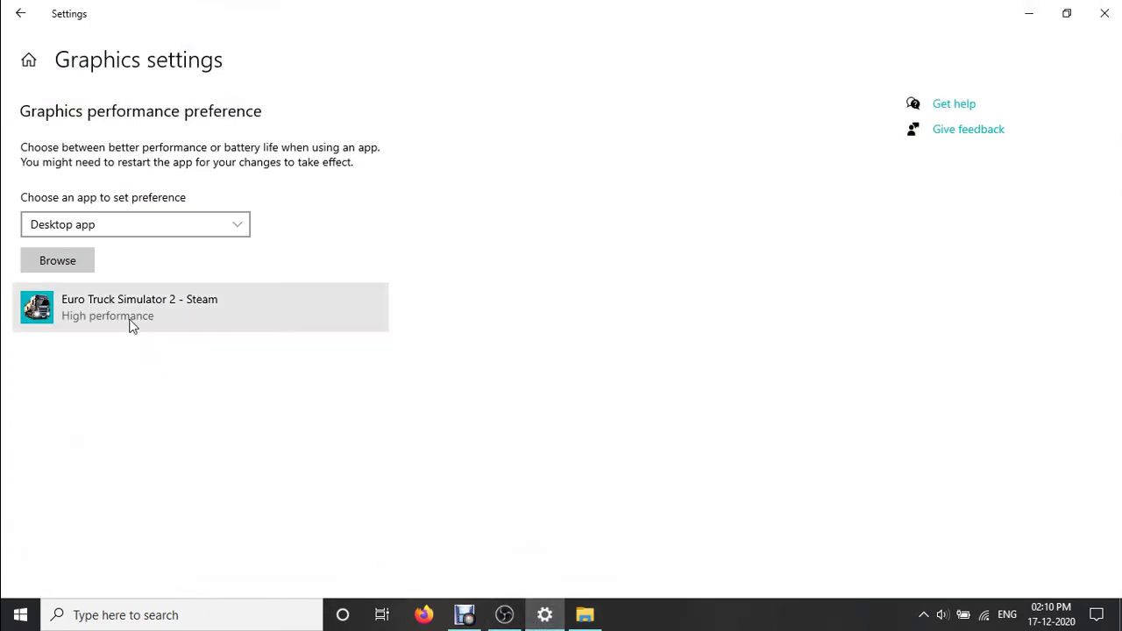
click(87, 266)
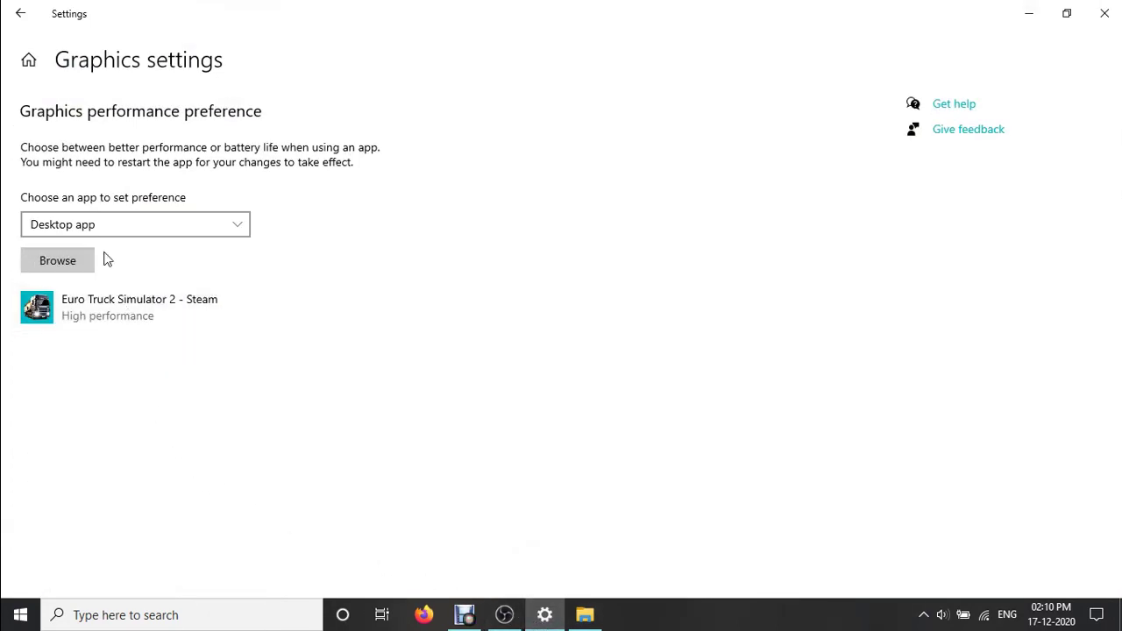
click(47, 265)
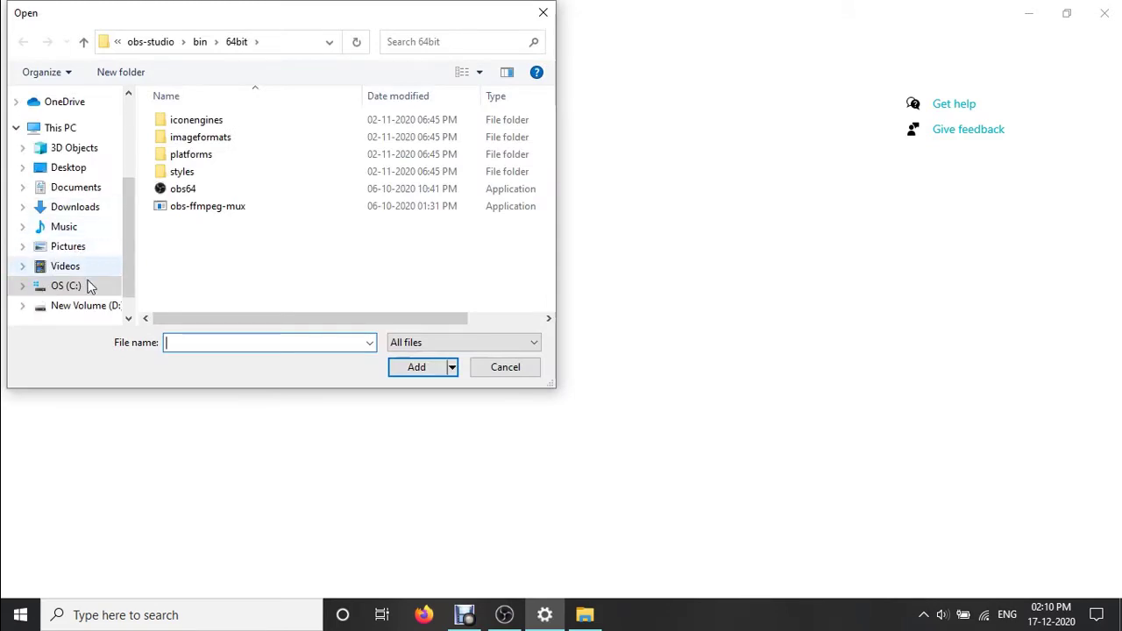
click(89, 286)
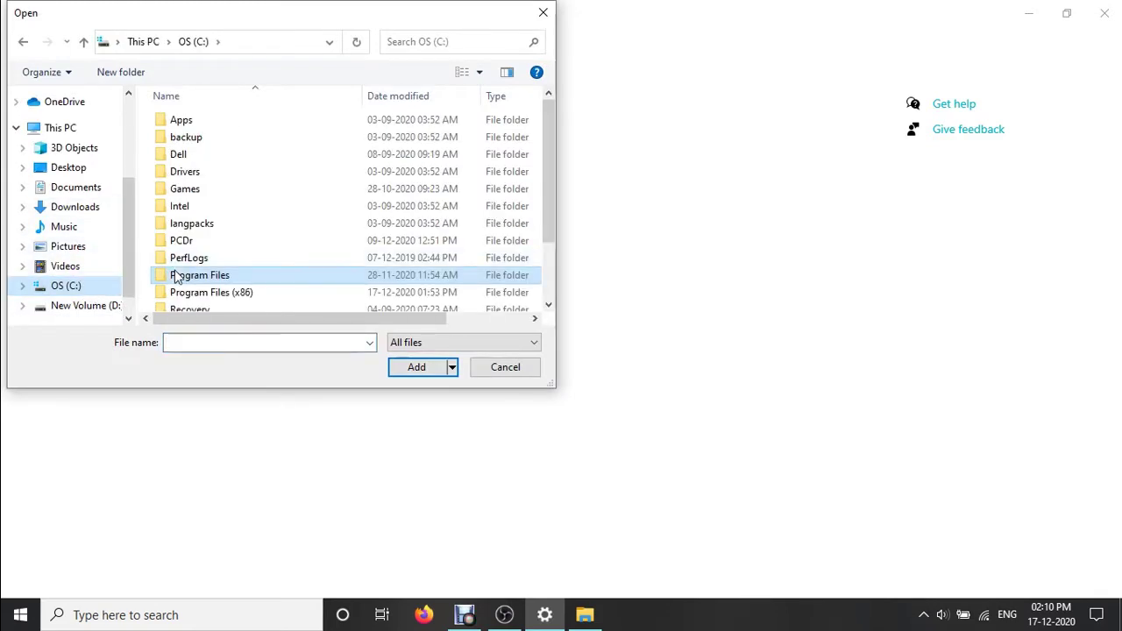
double_click(178, 278)
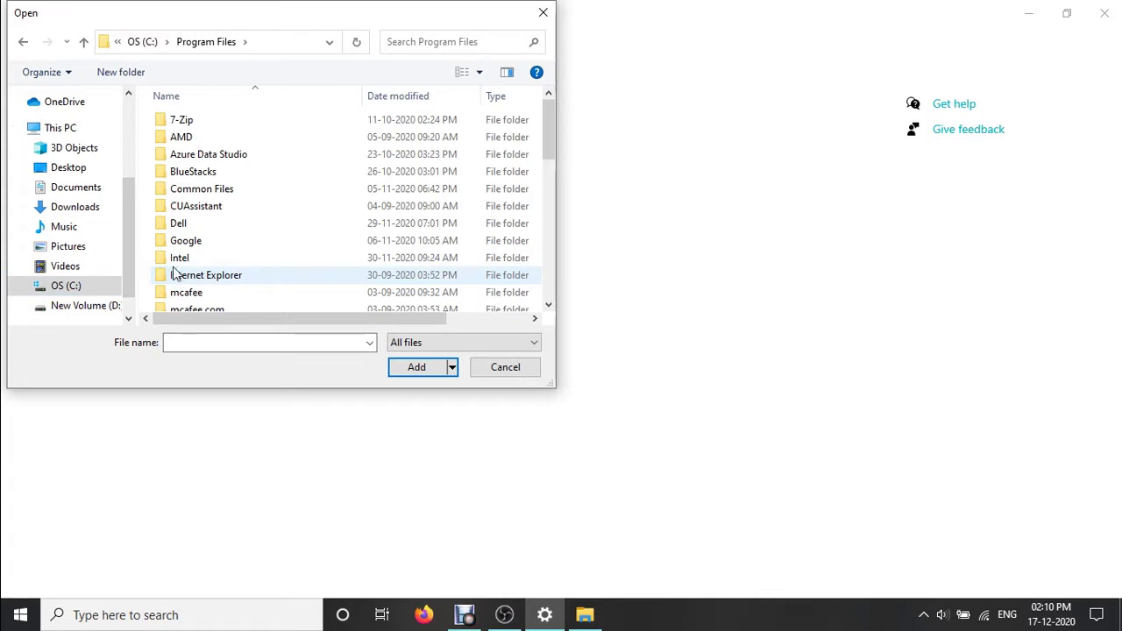
scroll(189, 265, down, 2)
scroll(189, 264, down, 3)
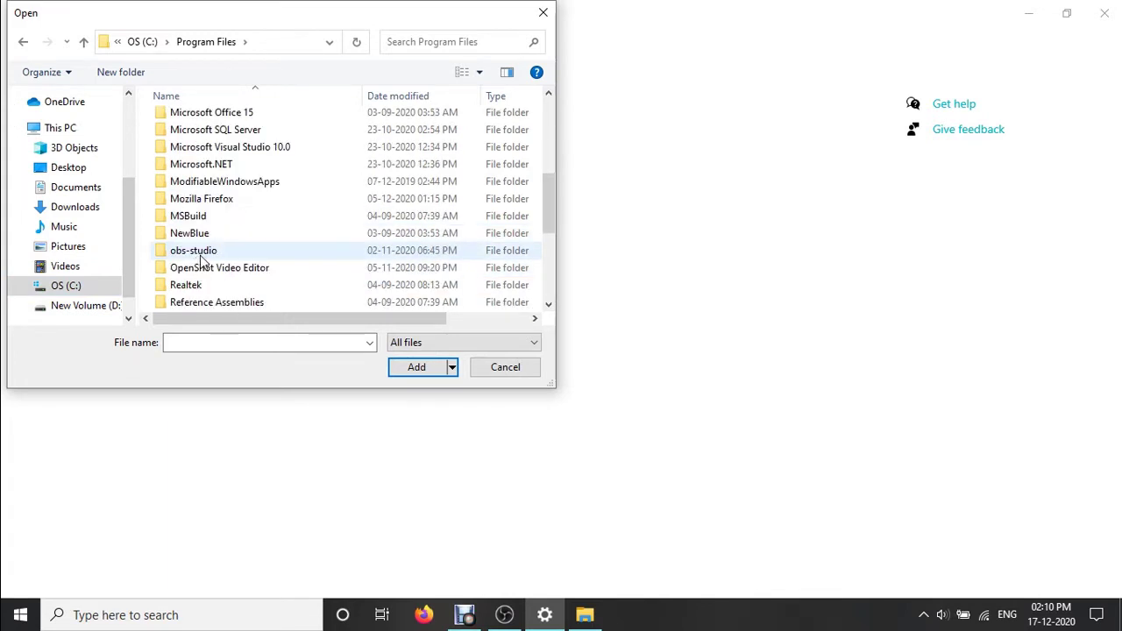
double_click(199, 254)
double_click(208, 124)
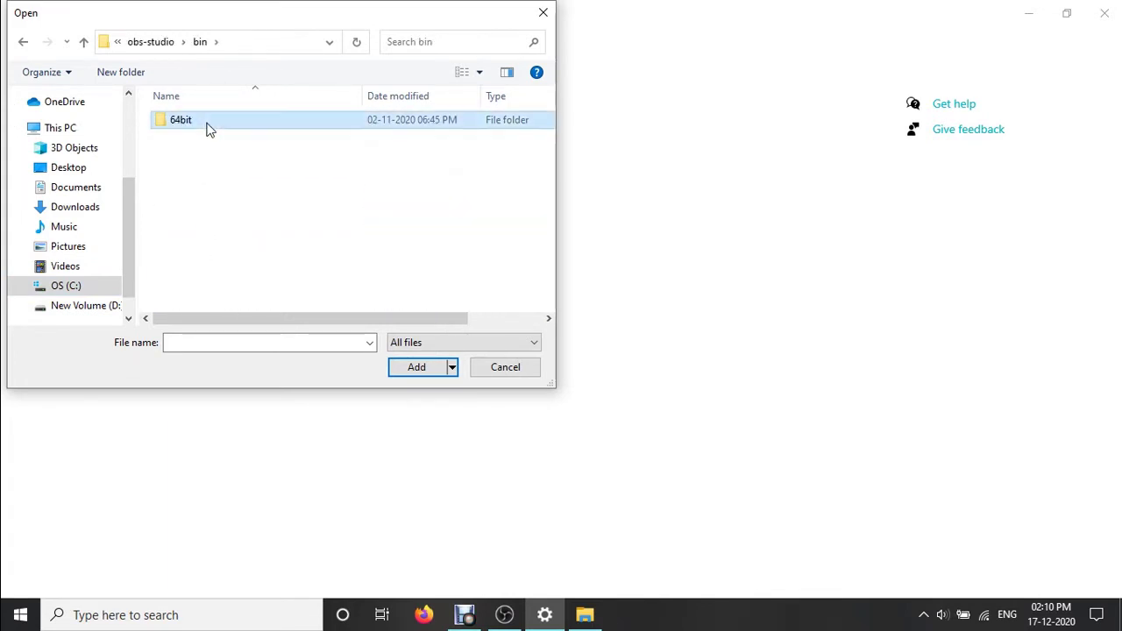
double_click(209, 128)
click(189, 193)
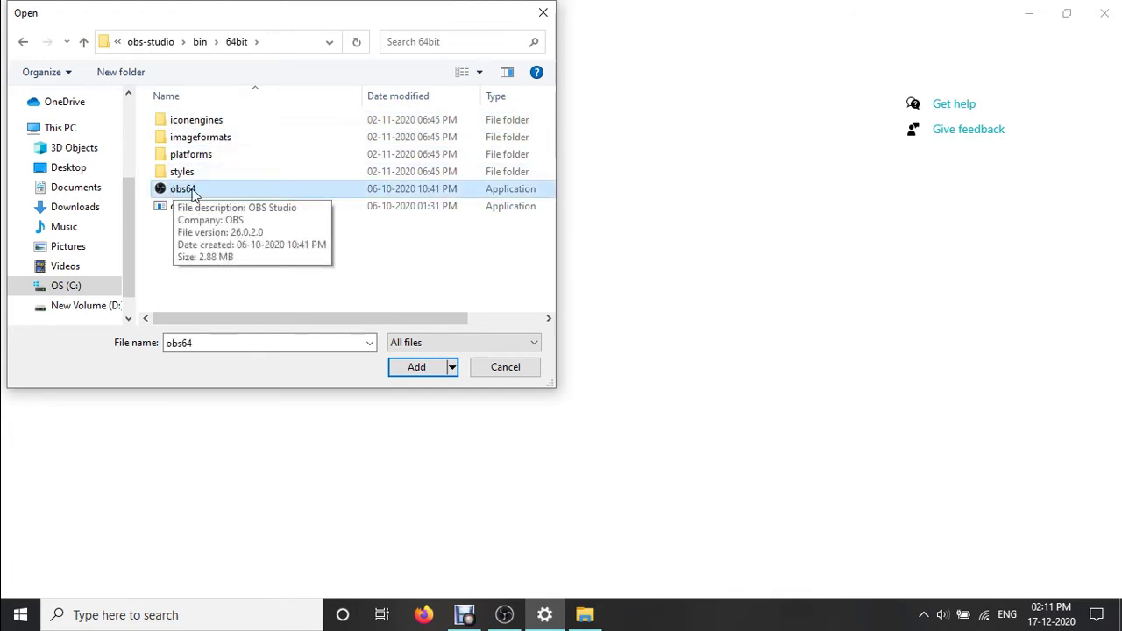
click(413, 367)
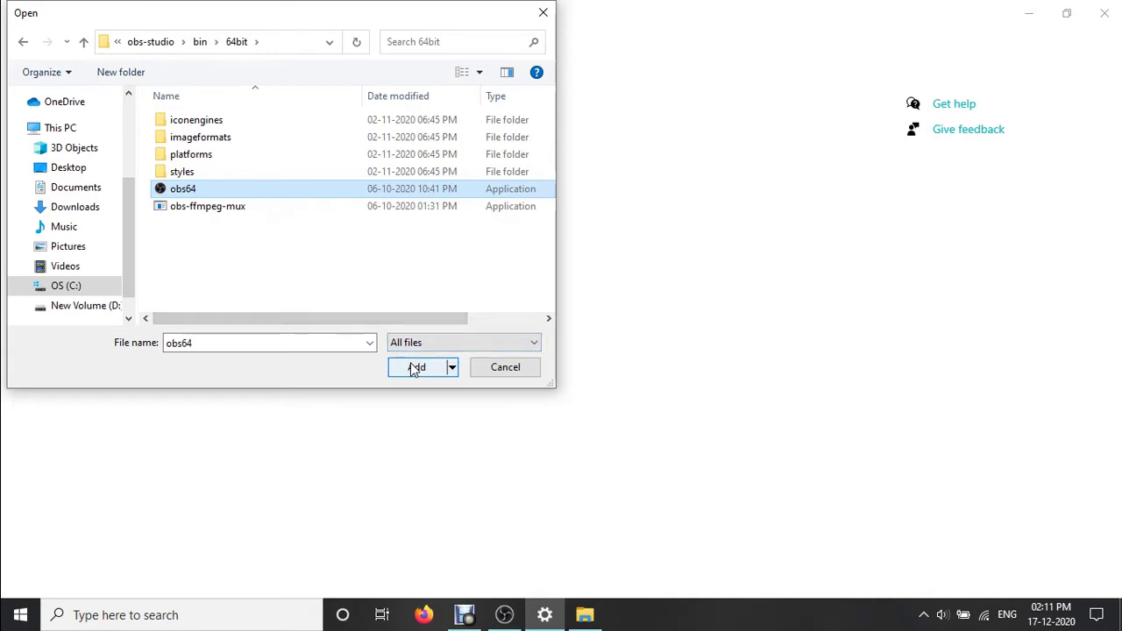
click(413, 367)
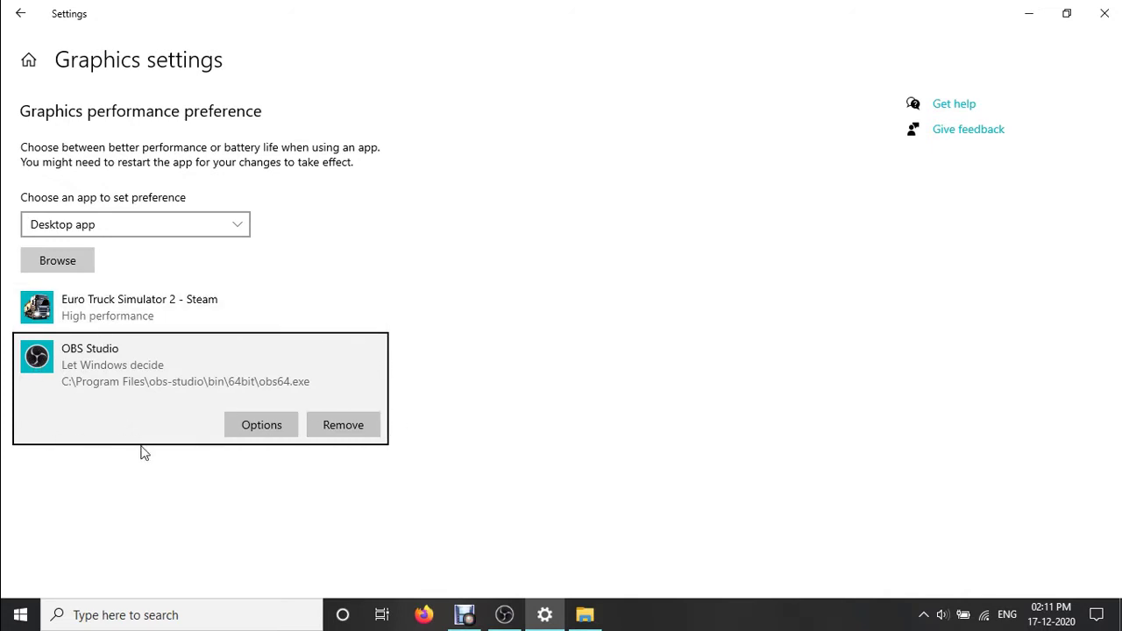
- Set the OBS Studio graphics preference to Power saving, save it, and close the Settings and File Explorer windows
click(188, 474)
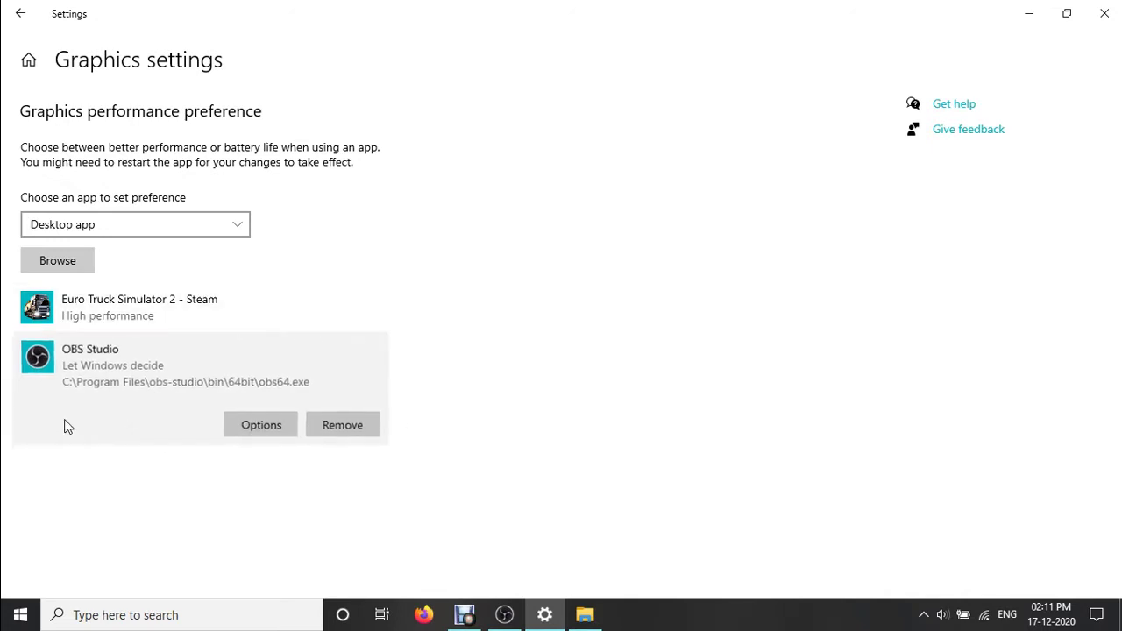
click(242, 428)
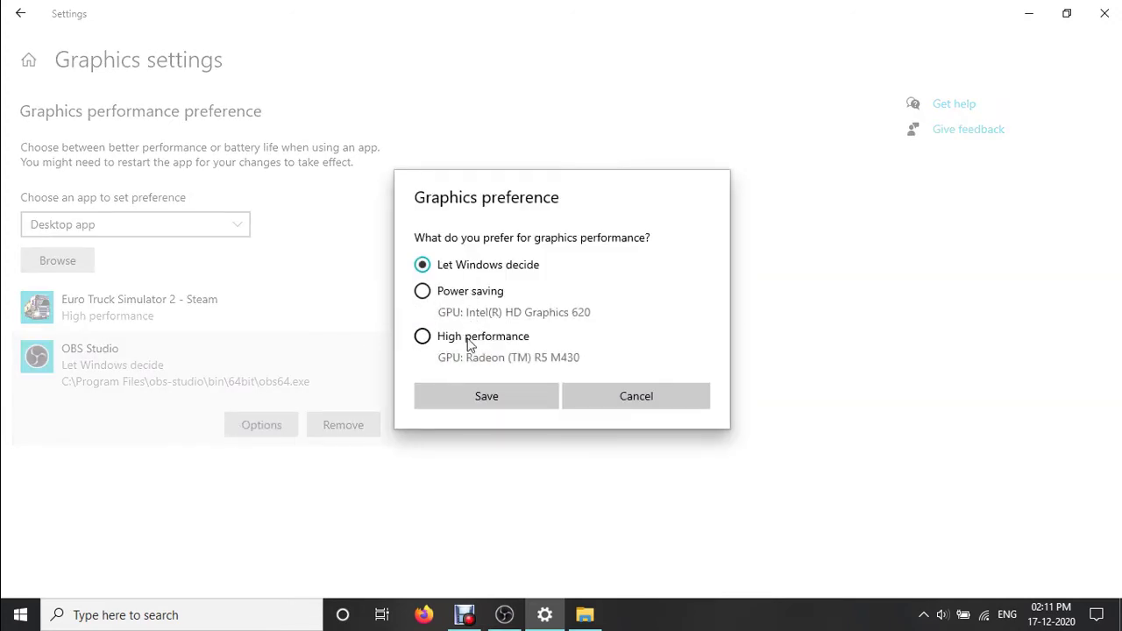
click(422, 293)
click(478, 392)
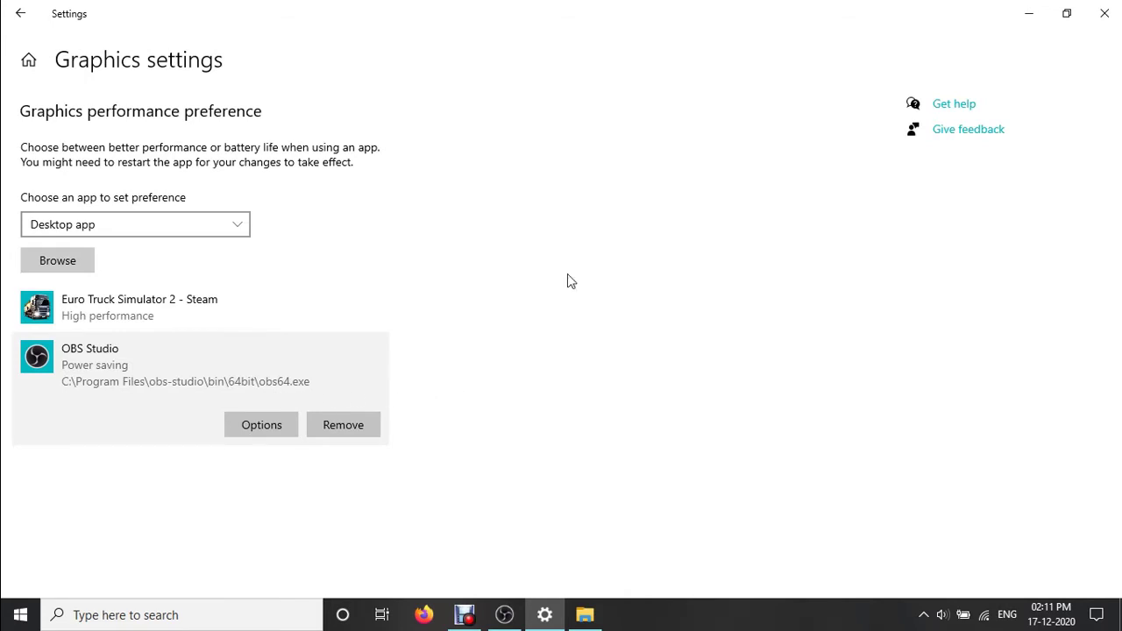
click(1104, 13)
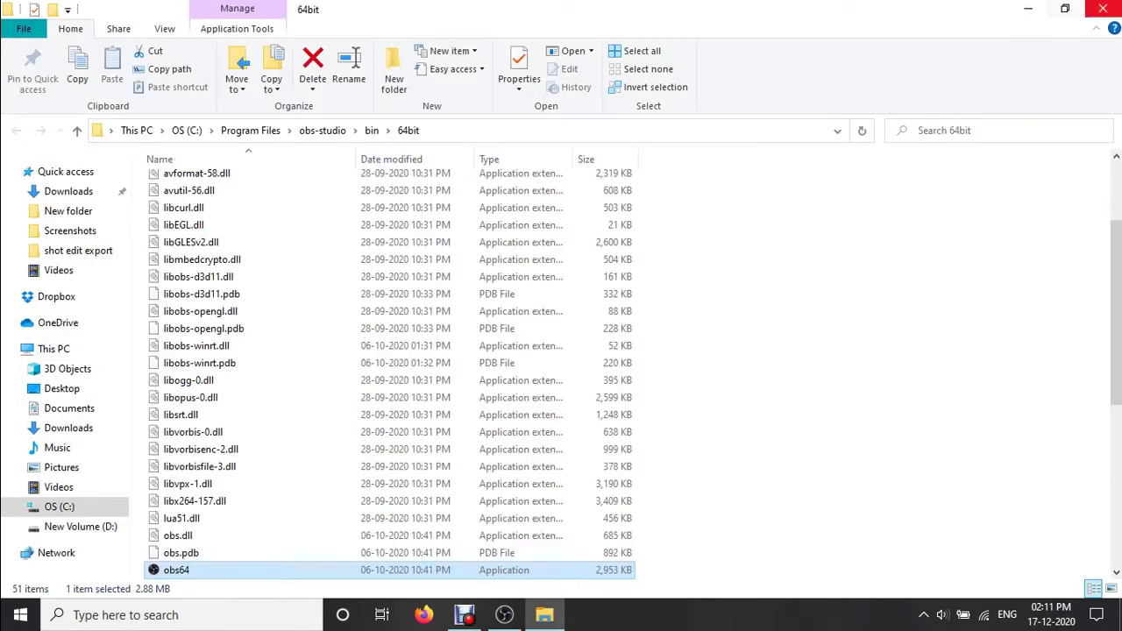
click(1103, 9)
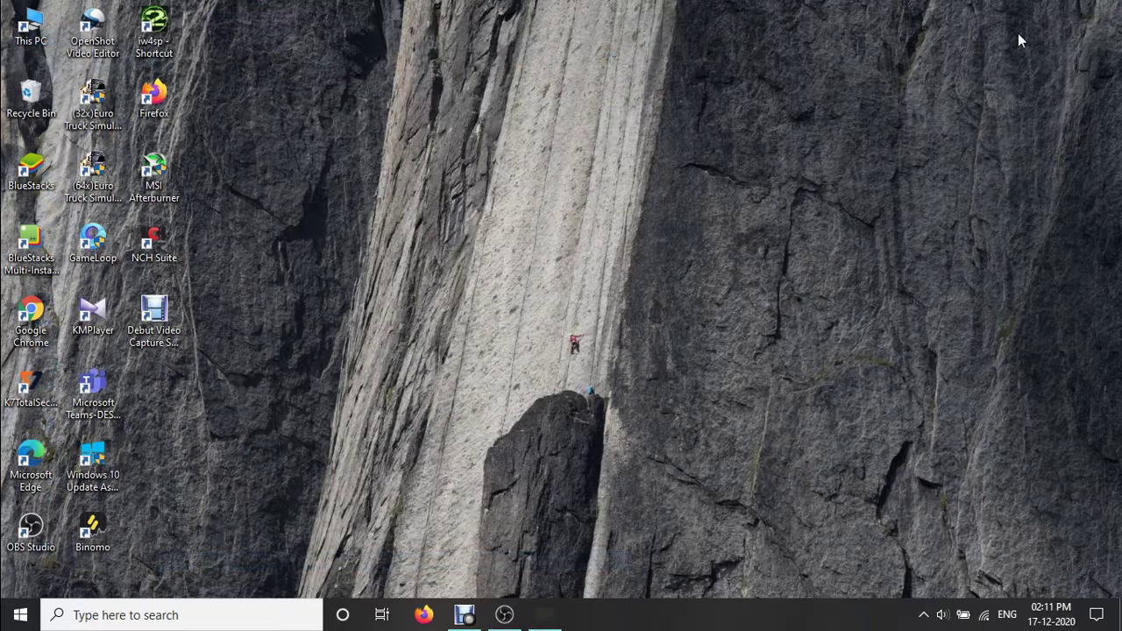
- Exit the running OBS Studio, refresh the desktop, and relaunch OBS Studio from its shortcut
click(504, 615)
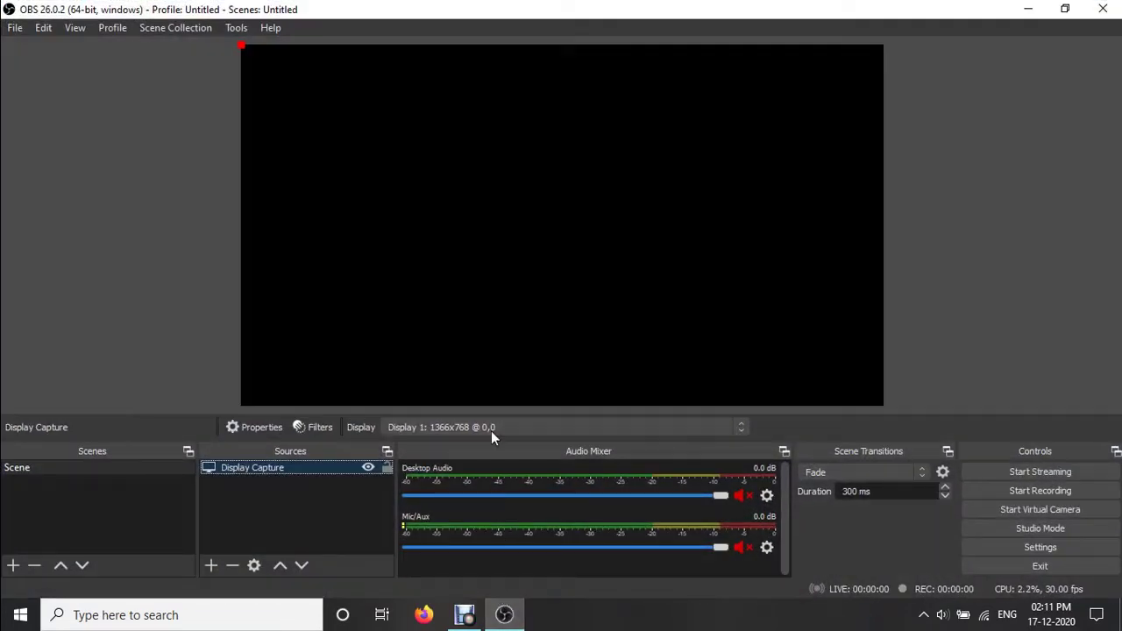
click(988, 566)
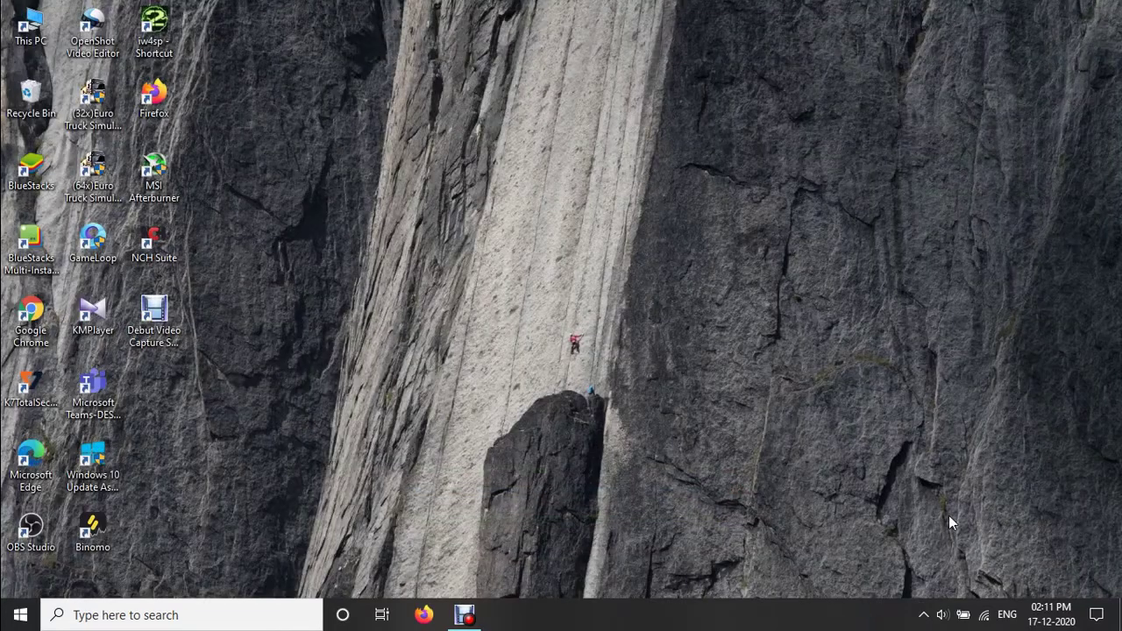
right_click(511, 288)
click(535, 336)
click(11, 548)
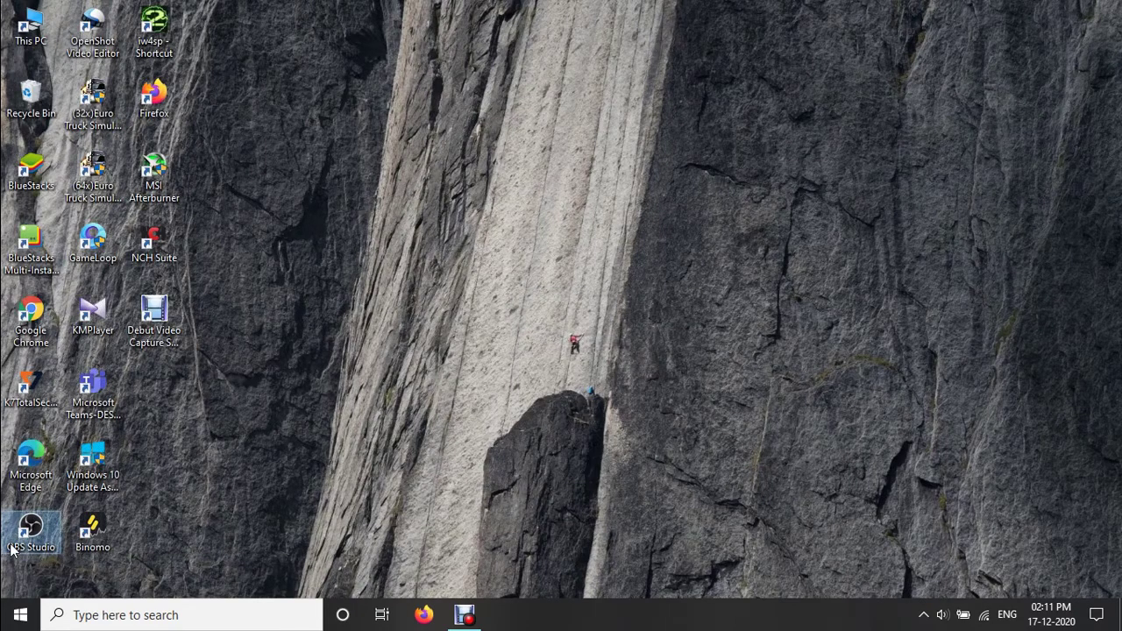
double_click(11, 548)
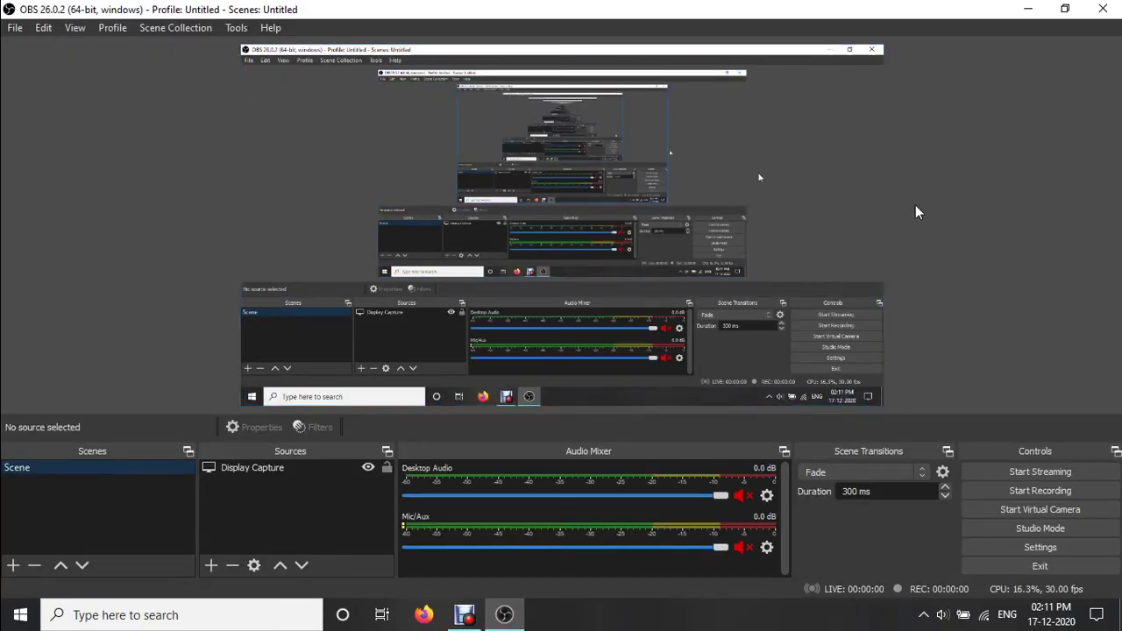
- Add a new visible source named Display Capture 2 for Display 1 with cursor capture enabled, and deselect it
click(210, 566)
click(274, 354)
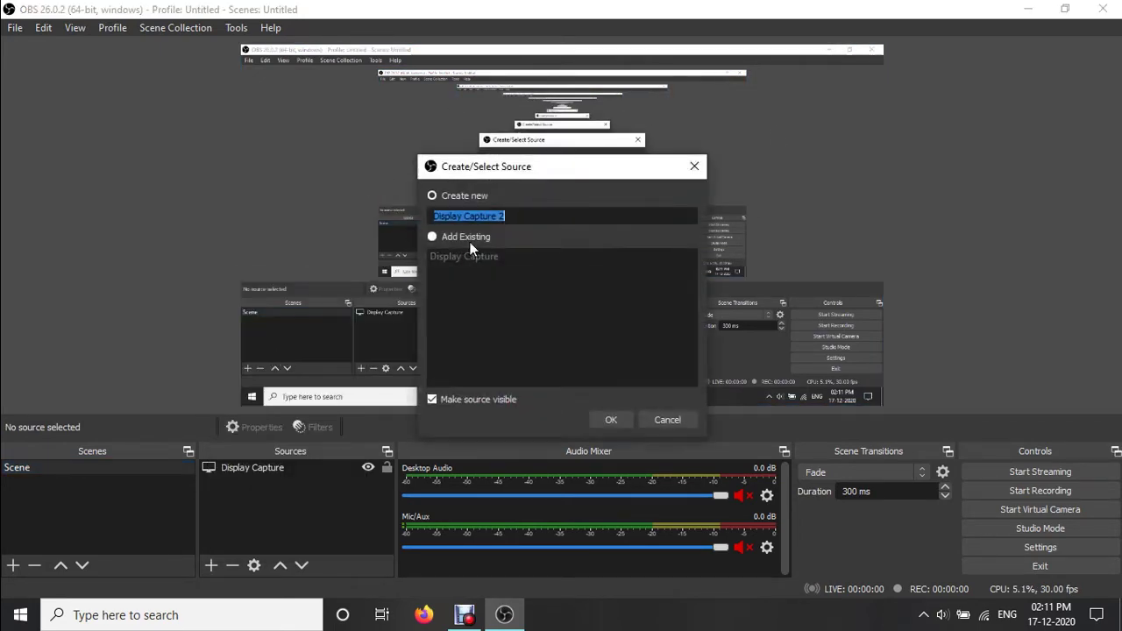
click(610, 420)
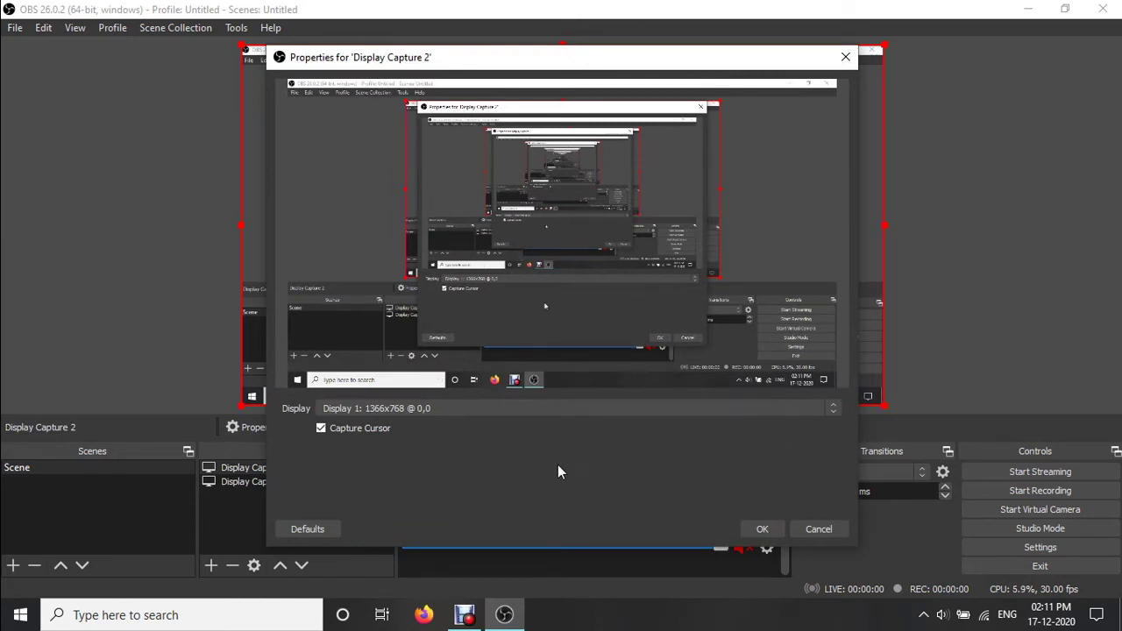
click(755, 531)
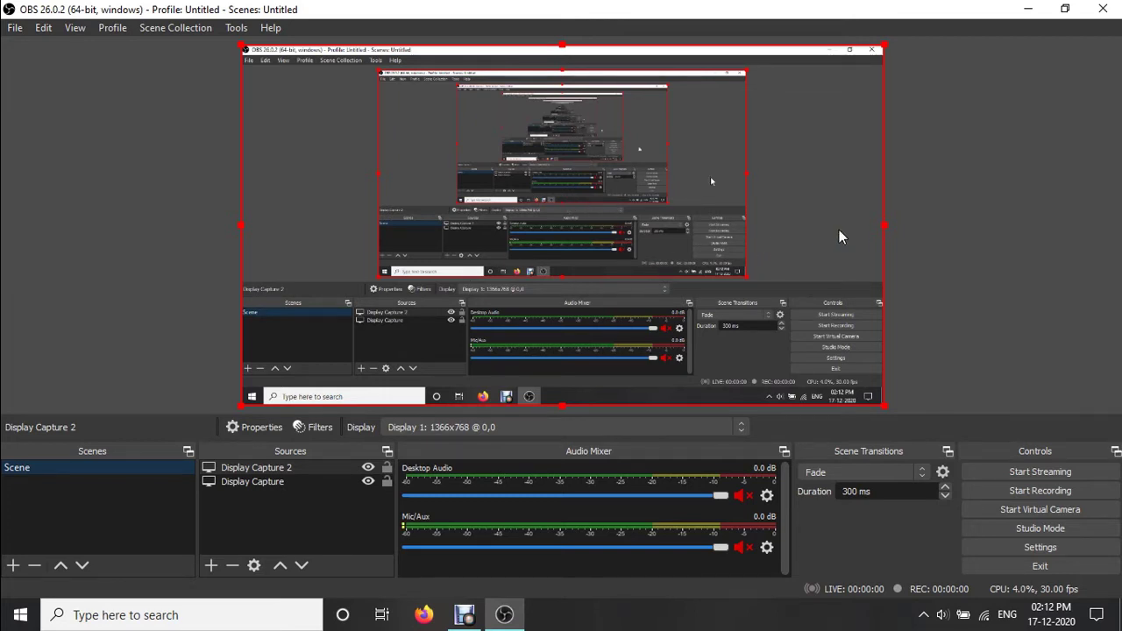
click(939, 242)
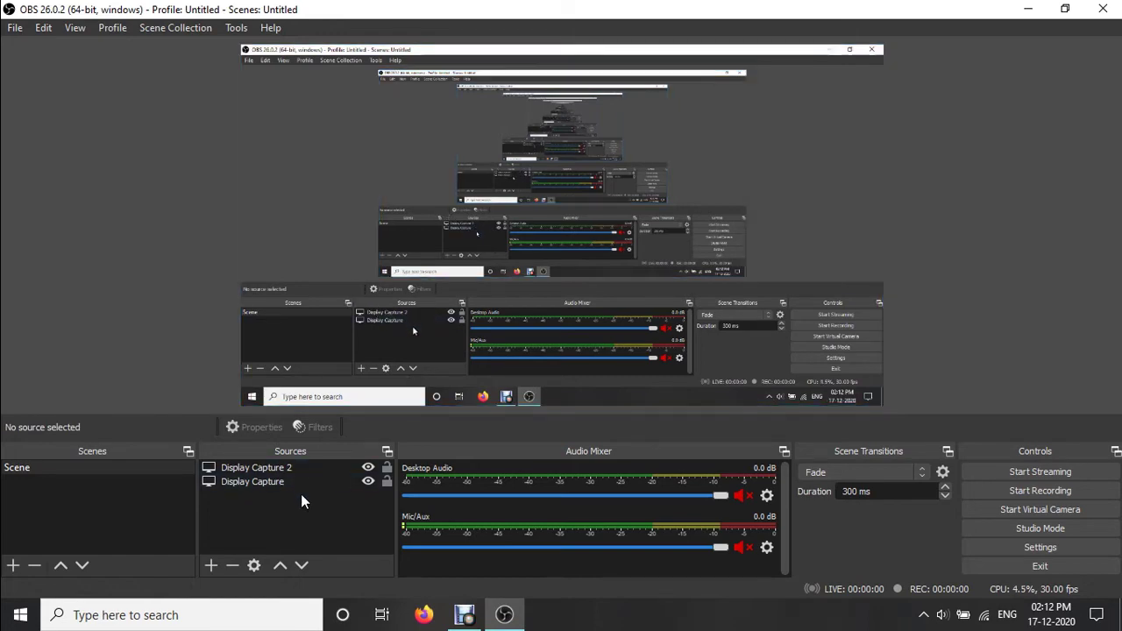
- Open the Graphics settings page from the Windows system display settings
click(19, 614)
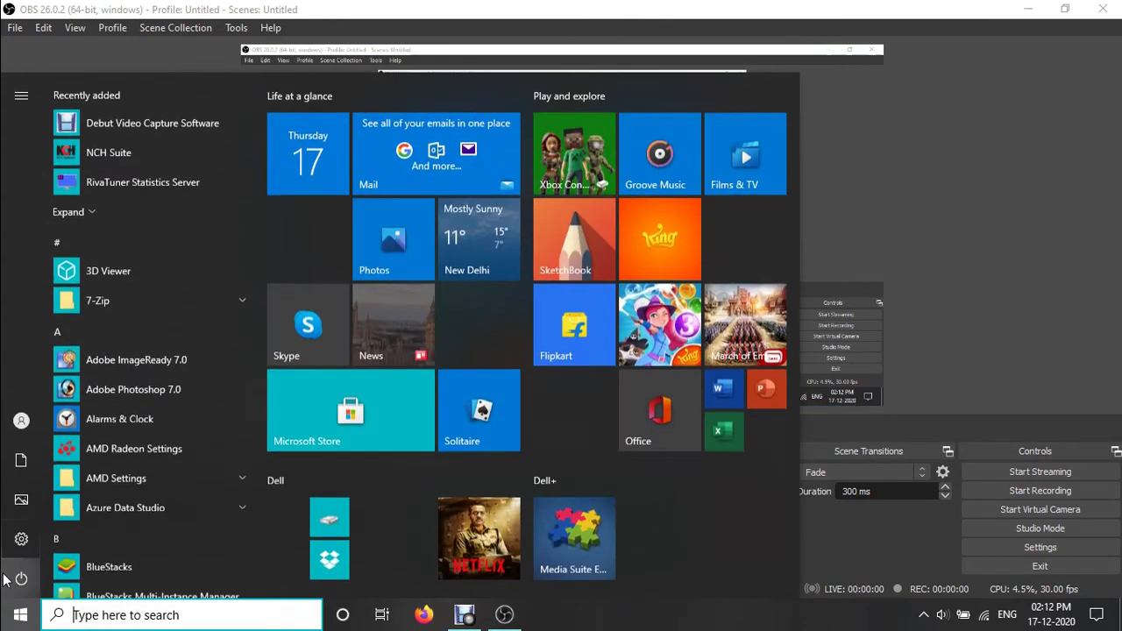
click(20, 541)
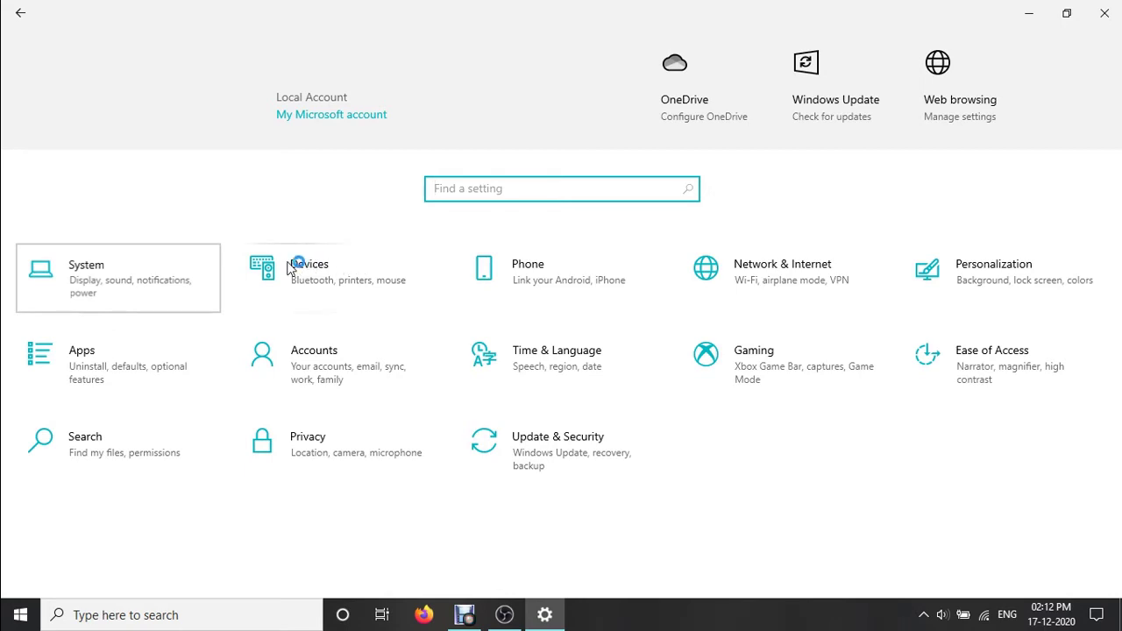
key(Return)
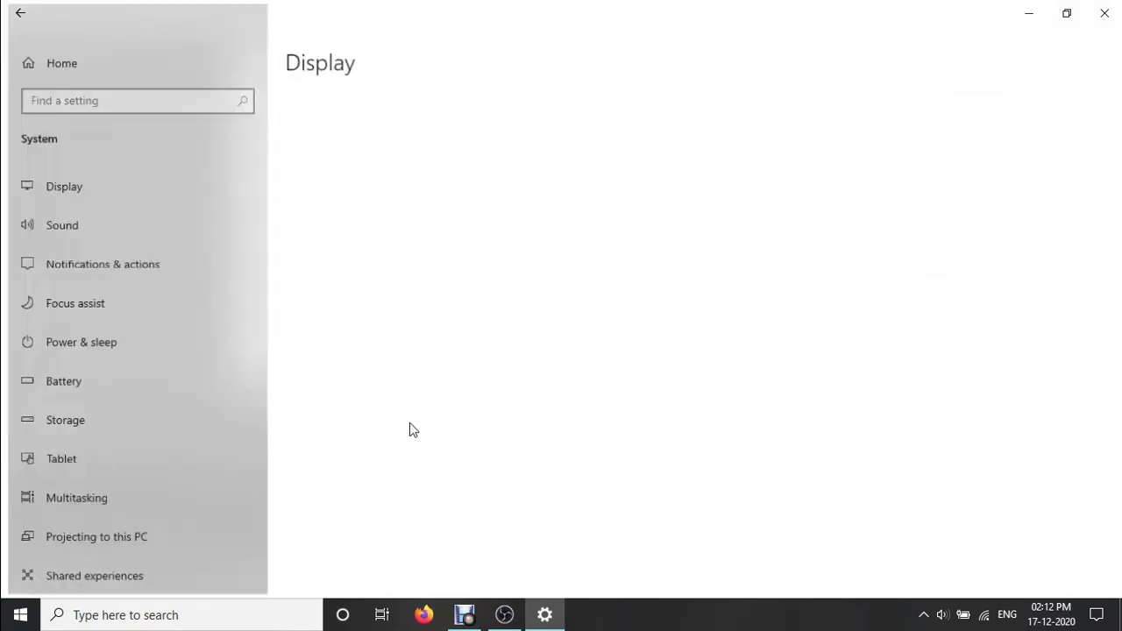
scroll(333, 517, down, 2)
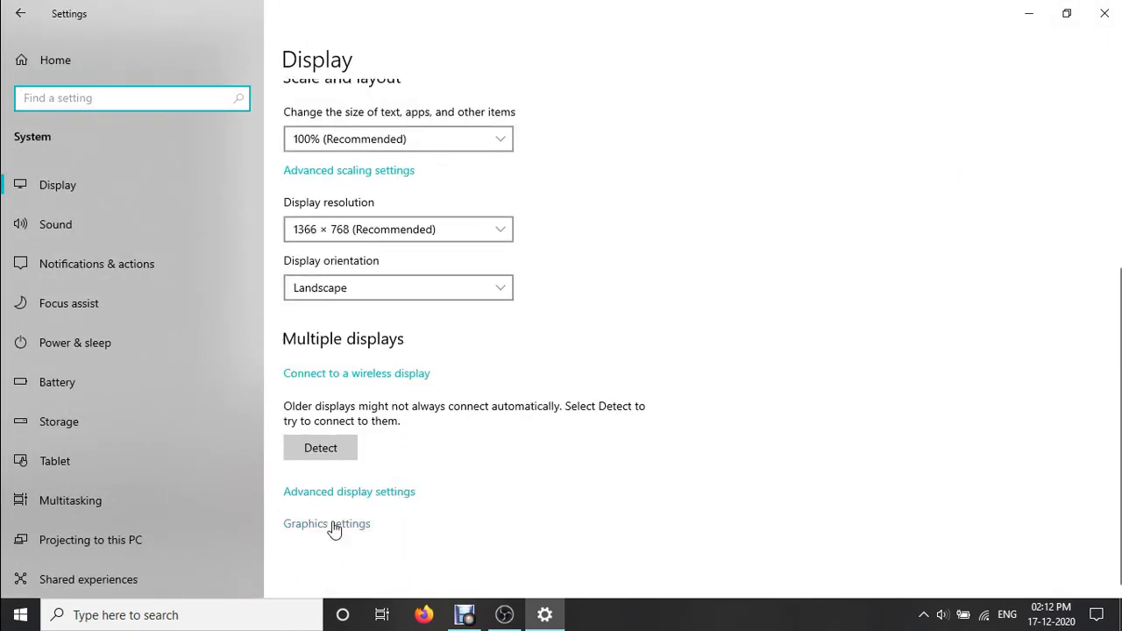
click(333, 524)
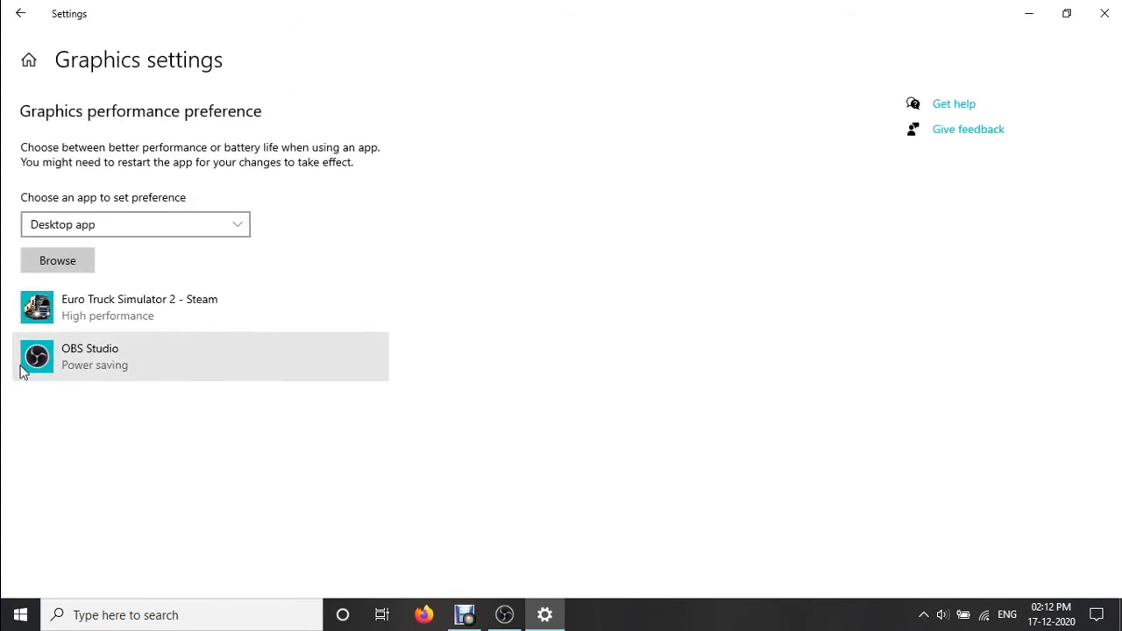
- Set the OBS Studio graphics preference to High performance, save it, and close Settings
click(92, 368)
click(280, 429)
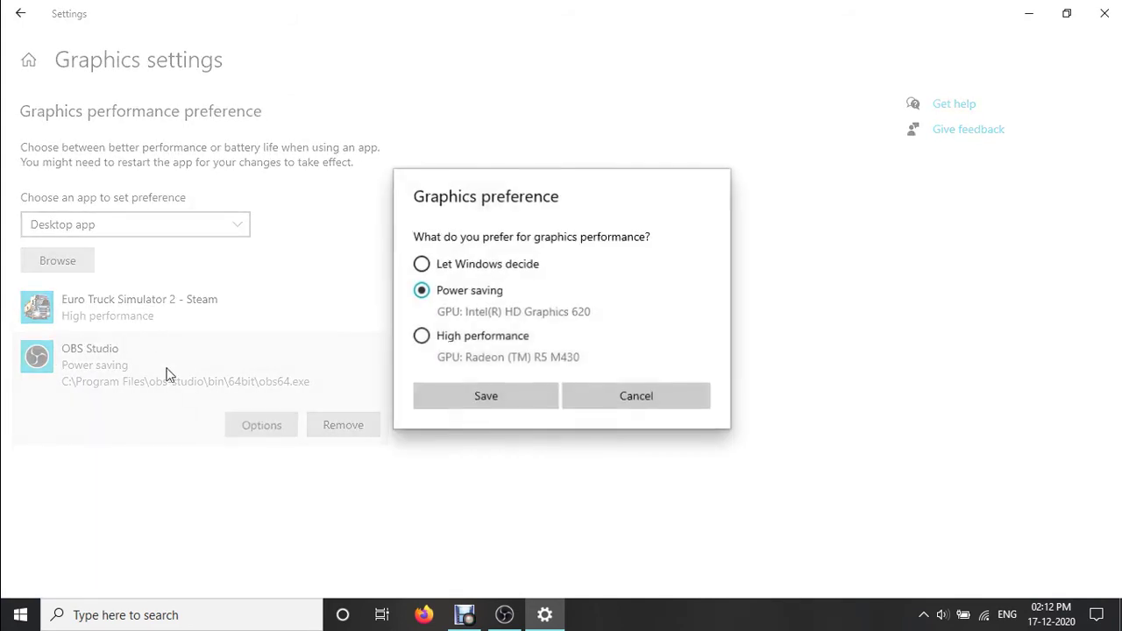
click(422, 338)
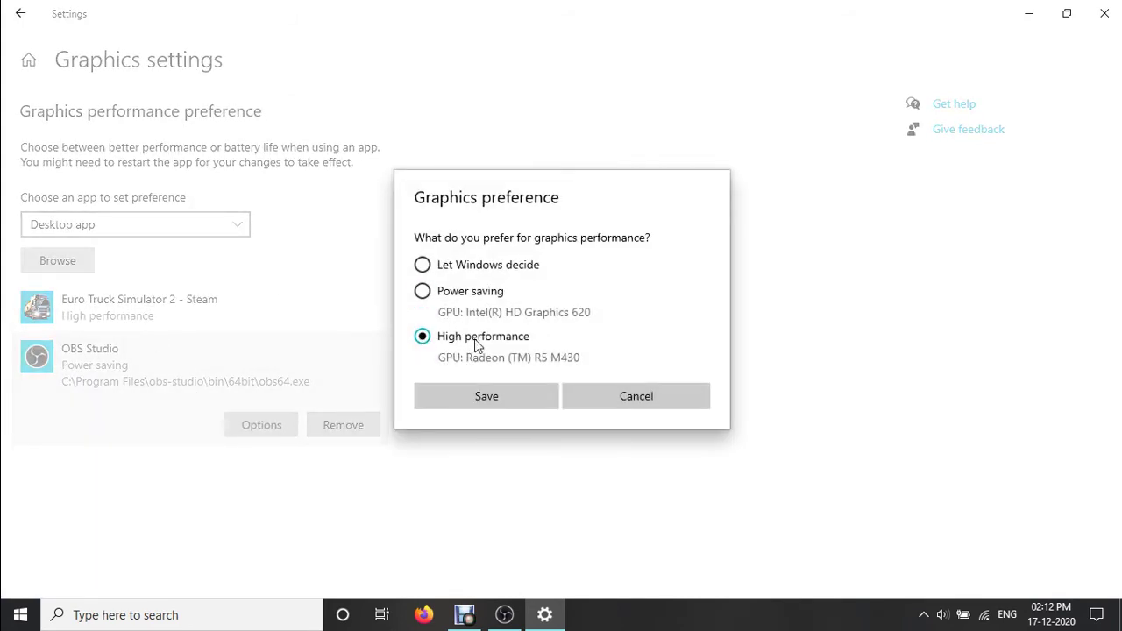
click(448, 403)
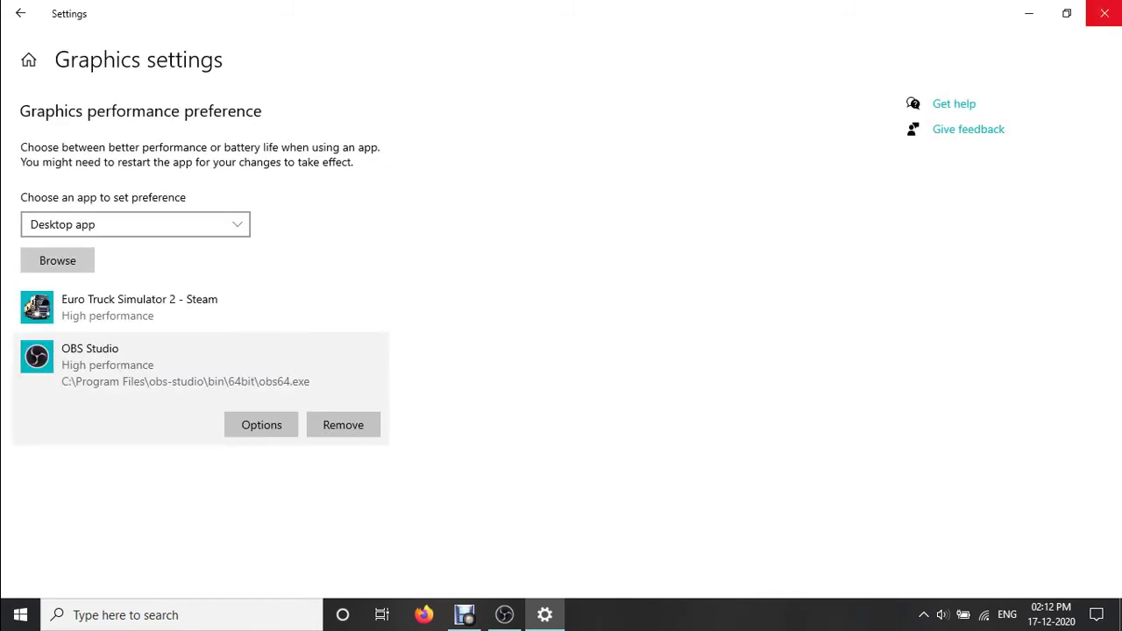
click(1104, 13)
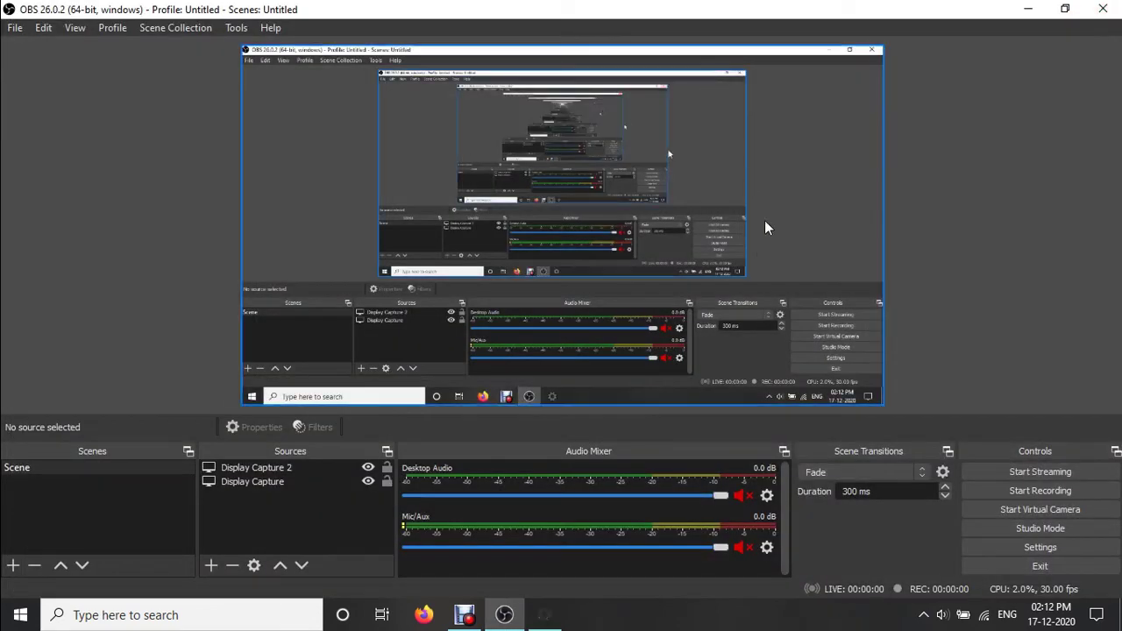
- Exit OBS Studio and relaunch it from its desktop shortcut
click(1010, 570)
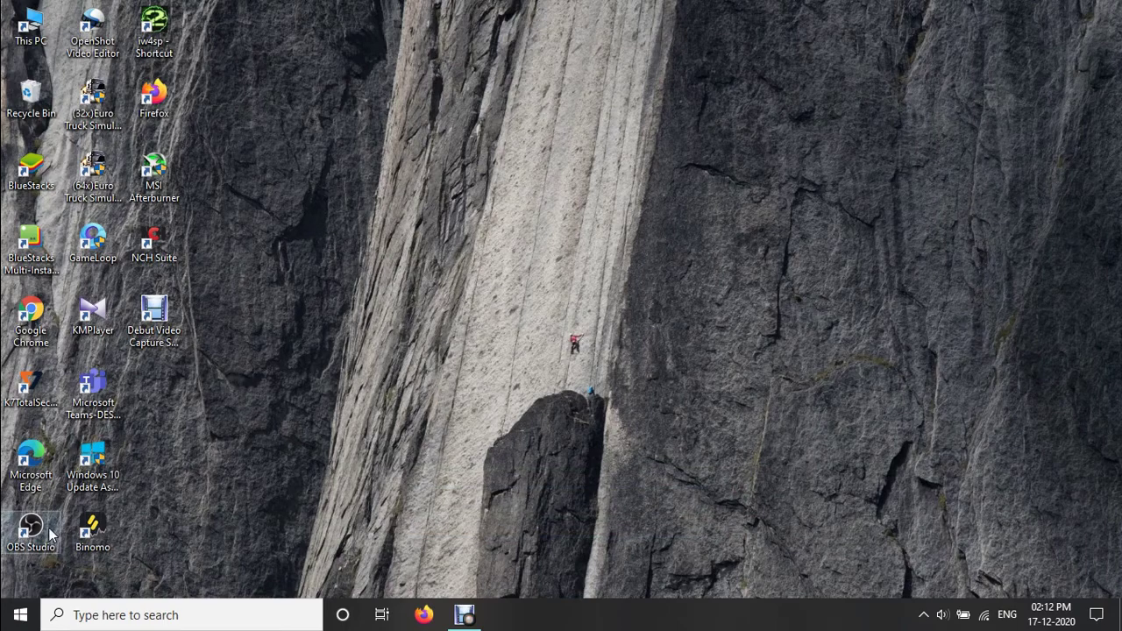
double_click(50, 532)
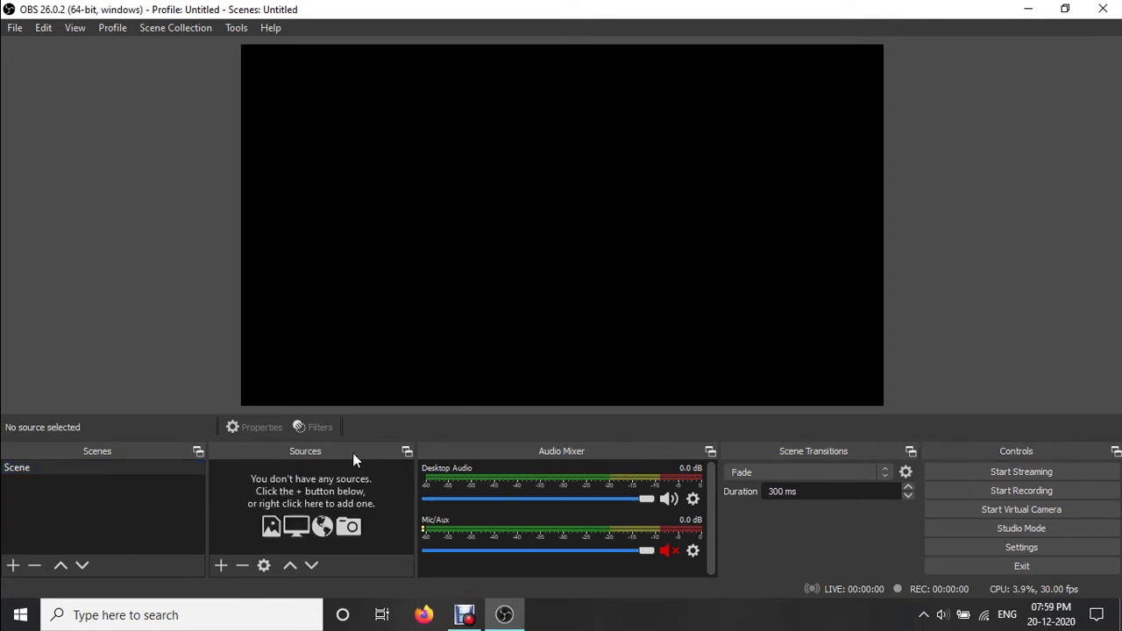
- Add a new visible Window Capture source for the Microsoft Store window, with the Automatic capture method and cursor capture enabled
click(218, 567)
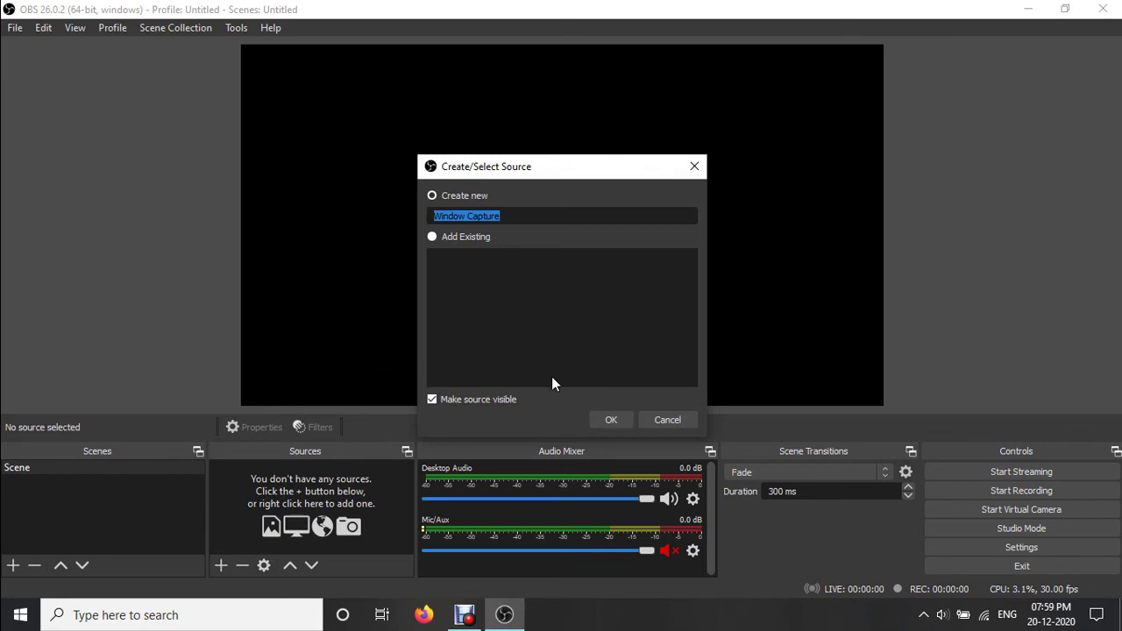
click(628, 421)
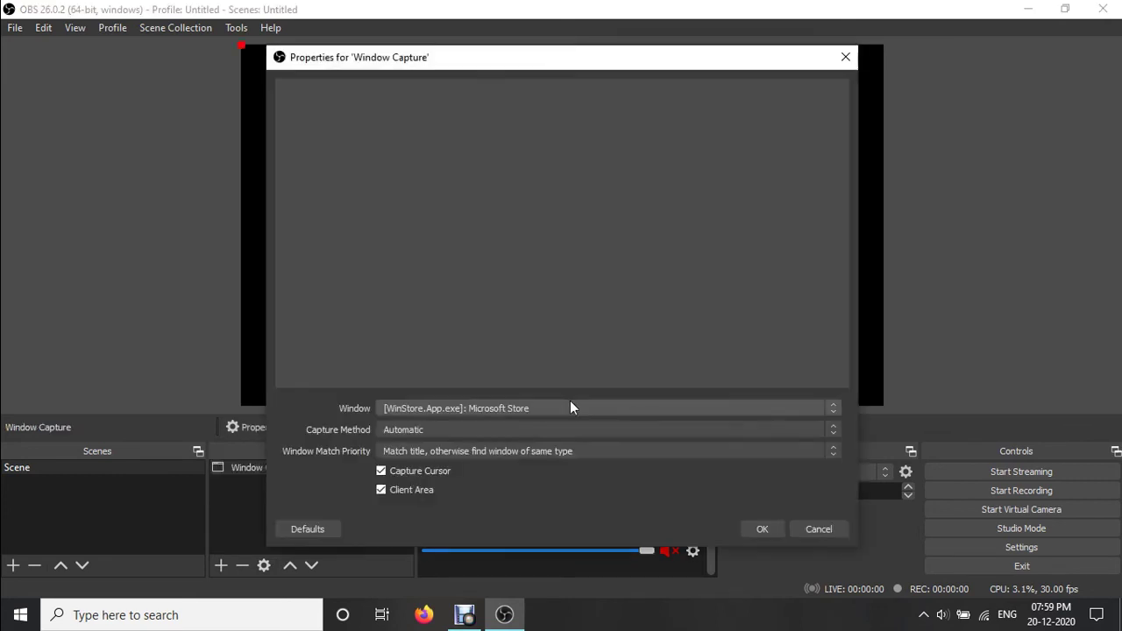
click(759, 530)
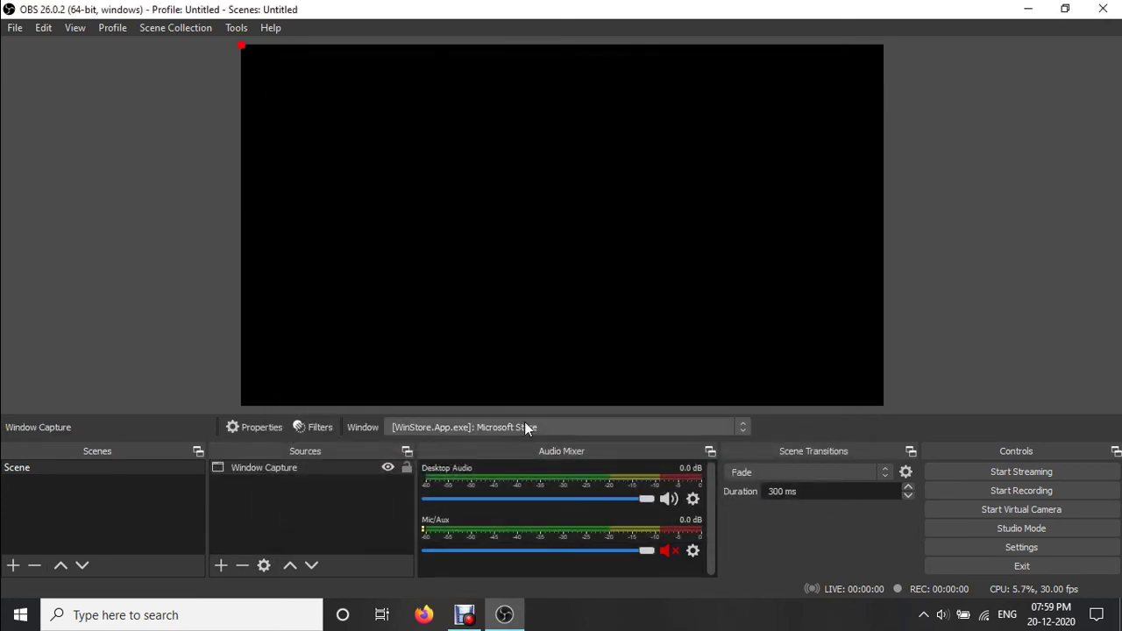
- Reduce OBS Studio from full screen and open This PC in a File Explorer window over it
click(1065, 9)
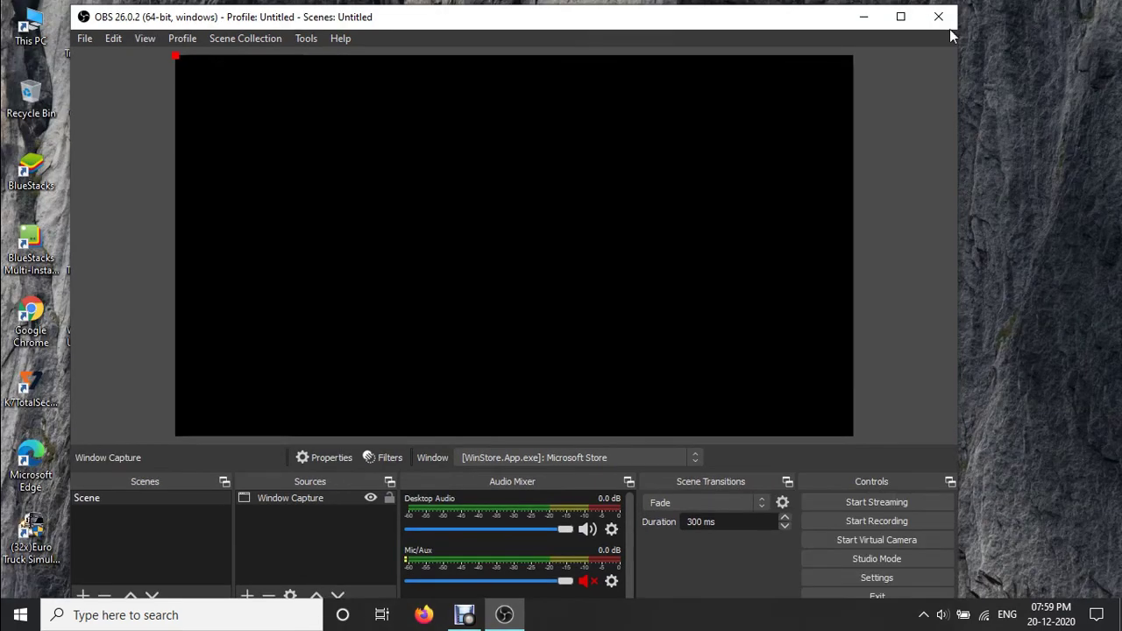
double_click(13, 17)
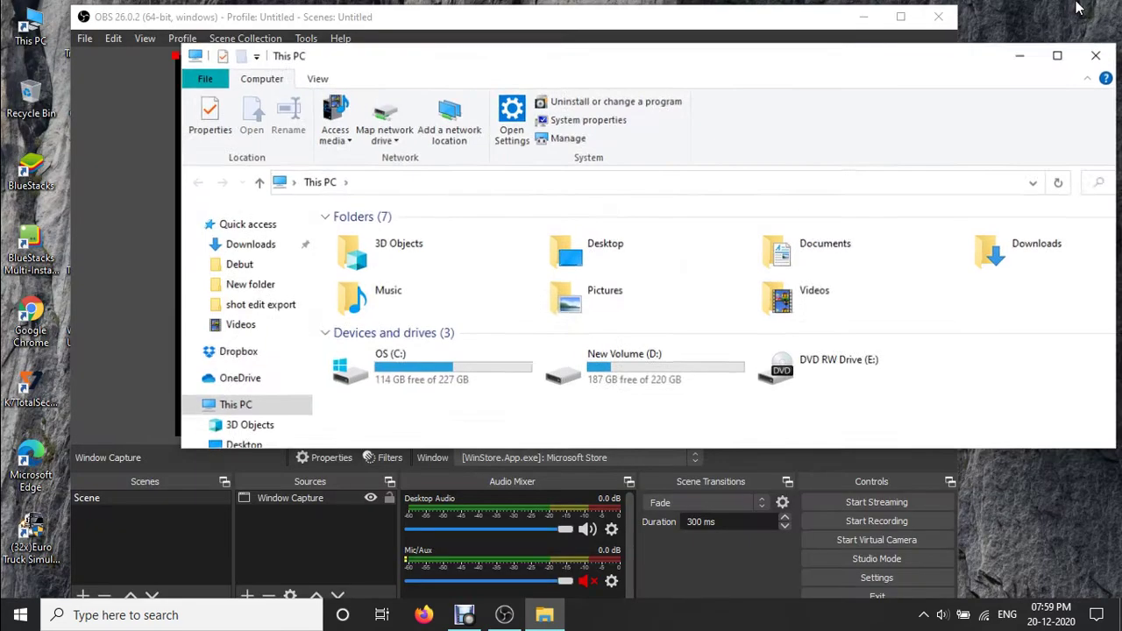
click(1065, 9)
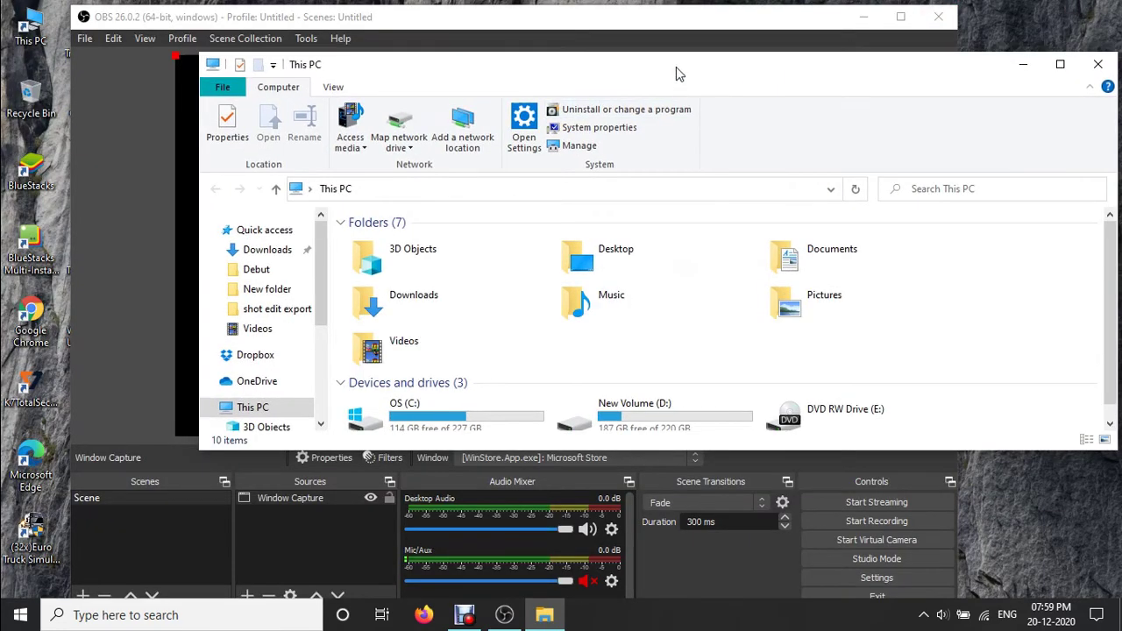
drag(676, 65, 656, 65)
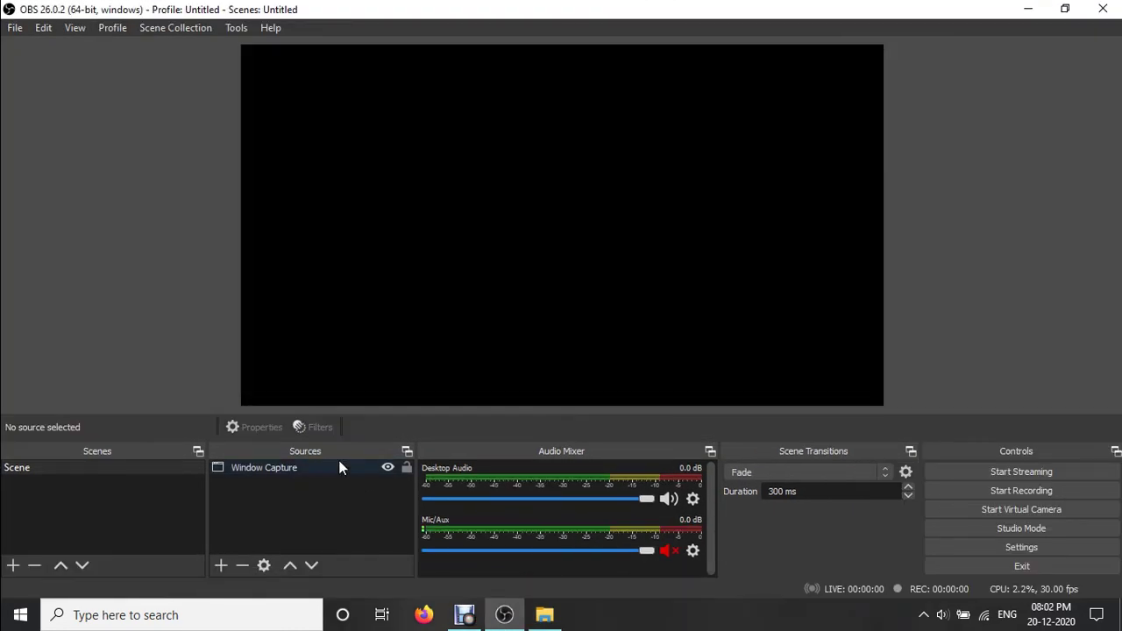
- Set the Window Capture source to capture the [explorer.exe]: This PC window
click(340, 468)
click(407, 422)
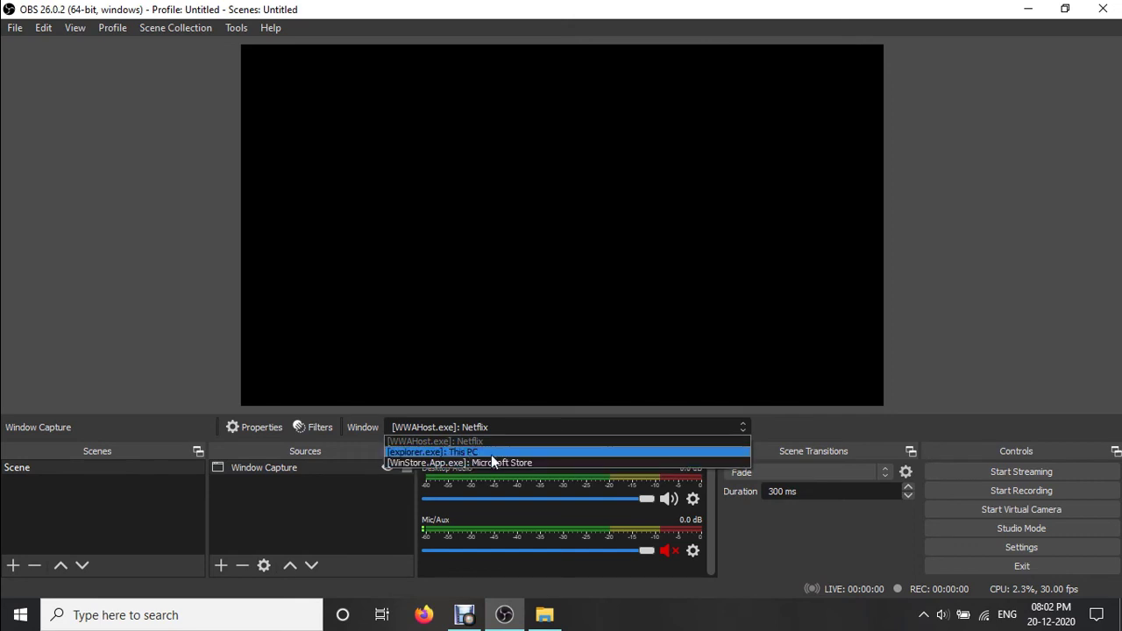
click(438, 454)
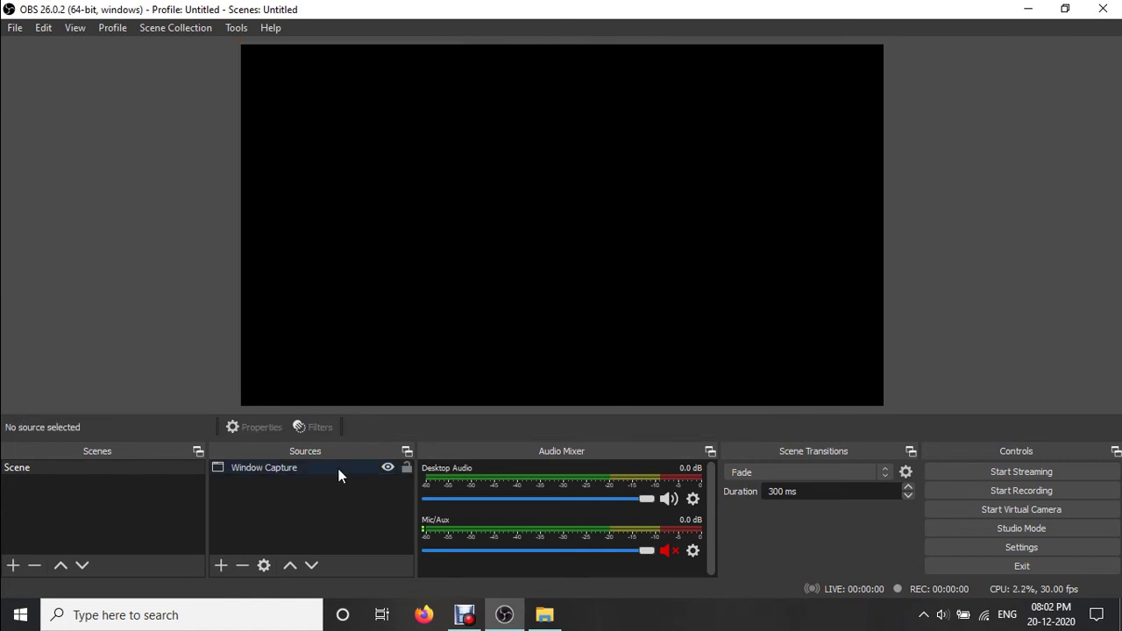
click(342, 473)
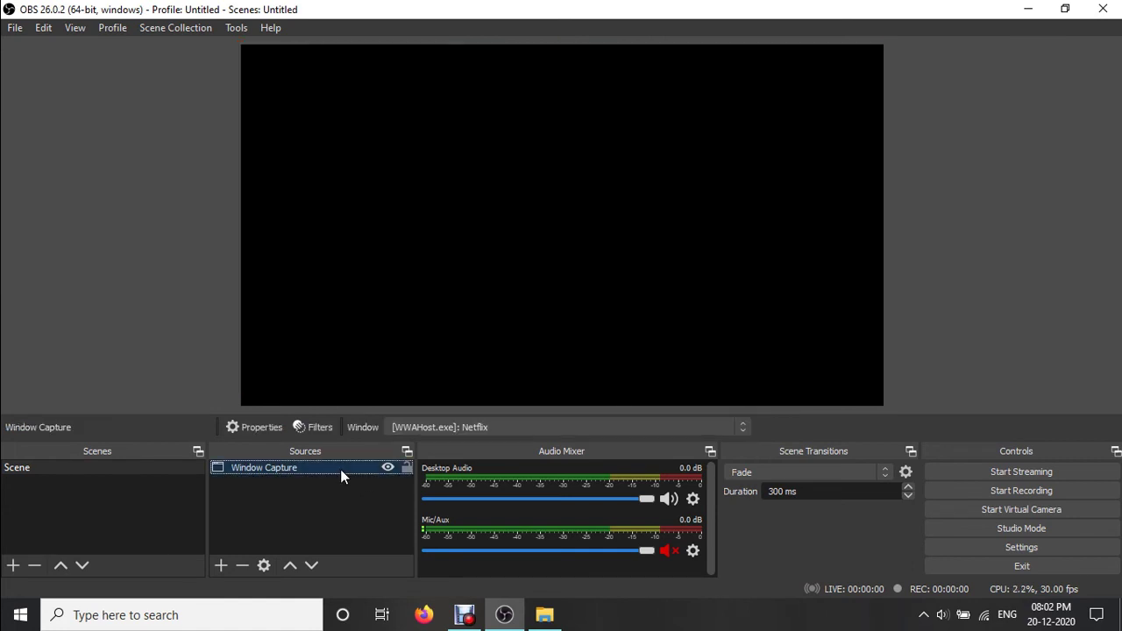
click(408, 427)
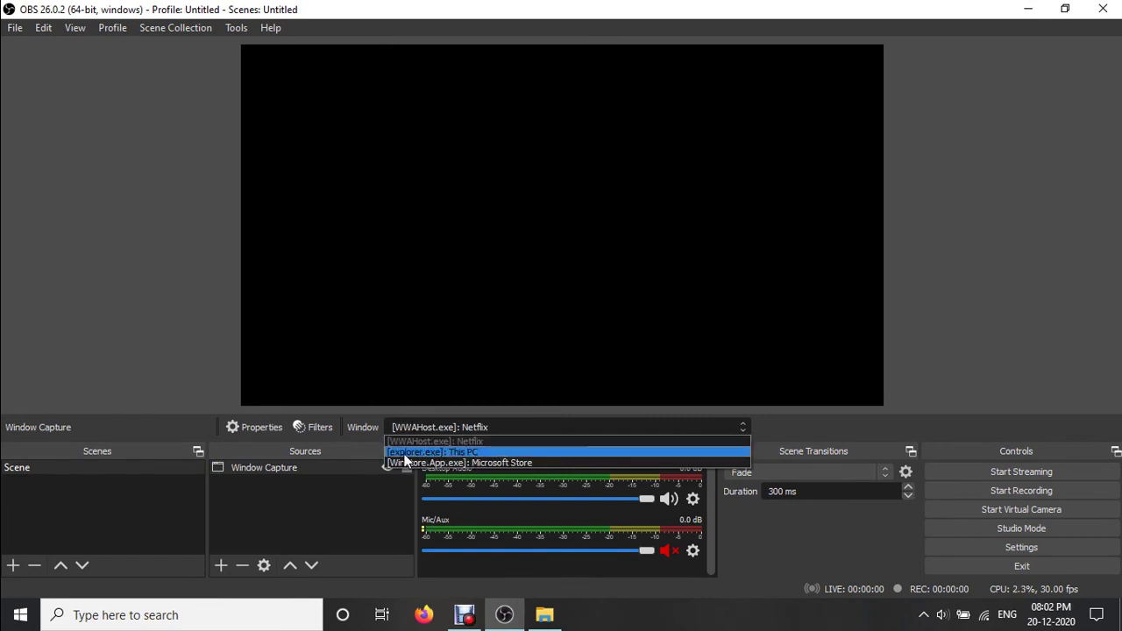
click(438, 453)
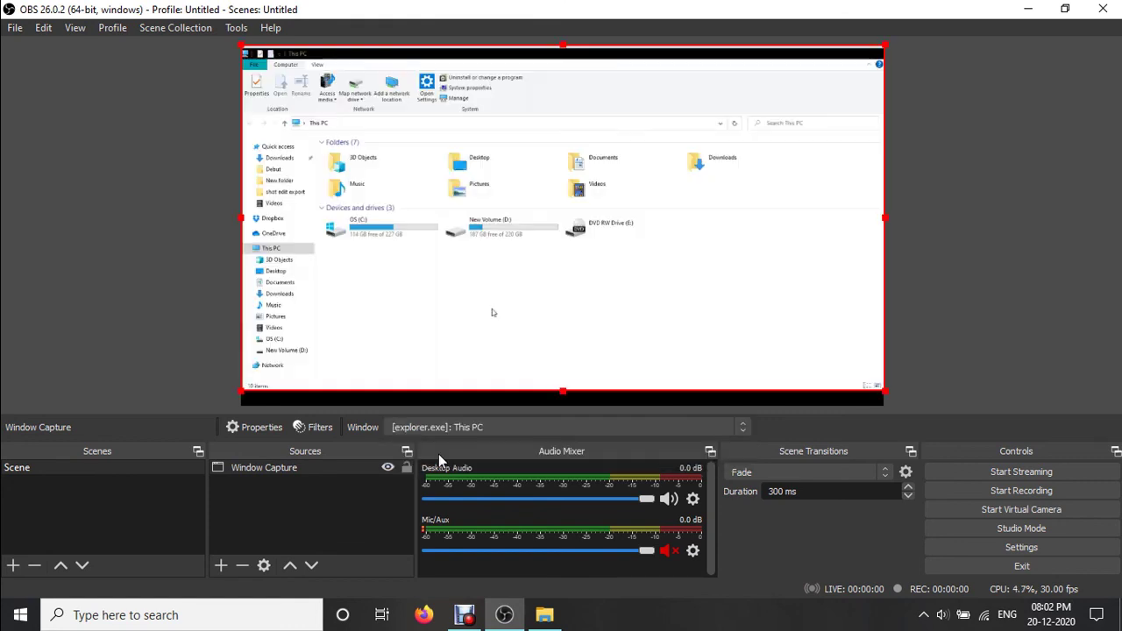